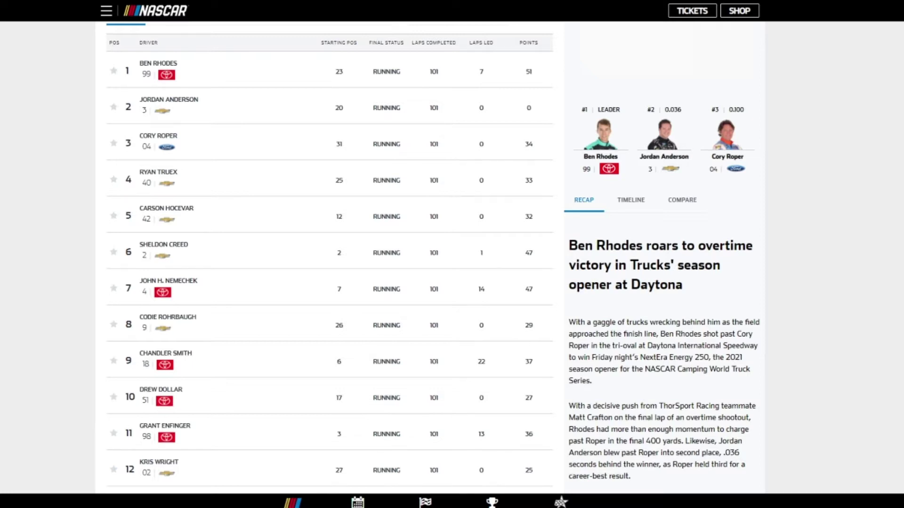
scroll(664, 283, down, 2)
scroll(663, 282, up, 2)
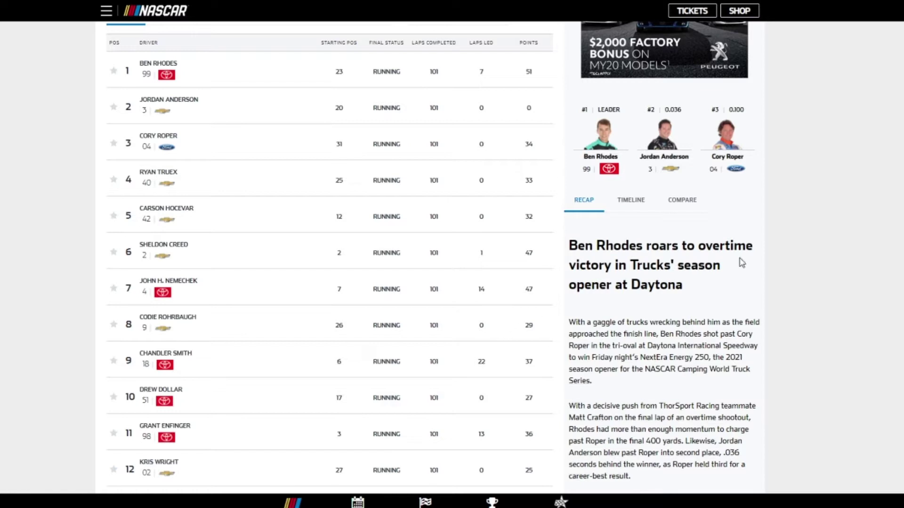
scroll(555, 141, down, 1)
scroll(554, 140, down, 1)
Step: Autoscroll the Truck Series Daytona results down to 36th-place James Buescher
middle_click(553, 137)
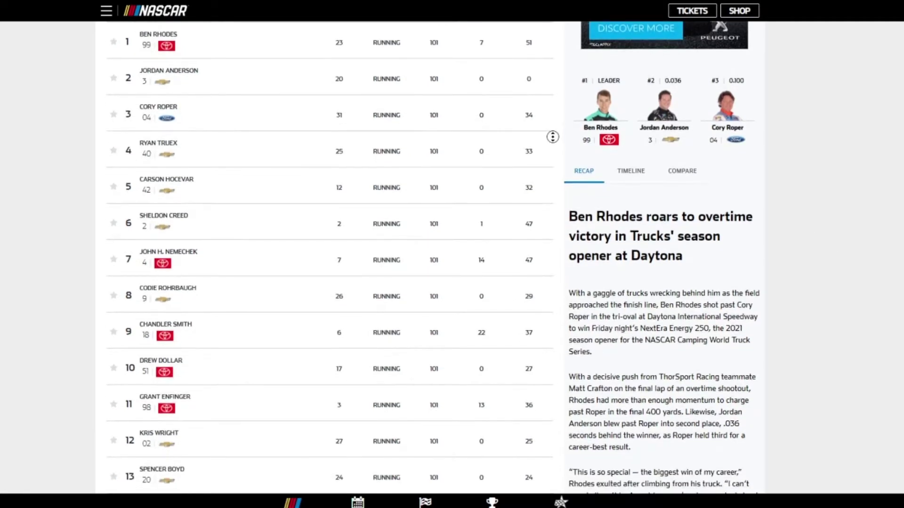
scroll(554, 172, down, 3)
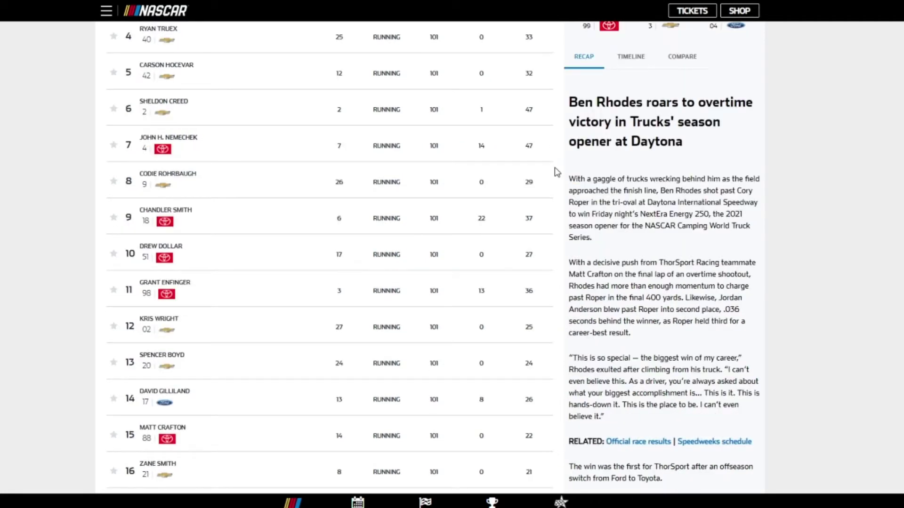
scroll(535, 150, up, 1)
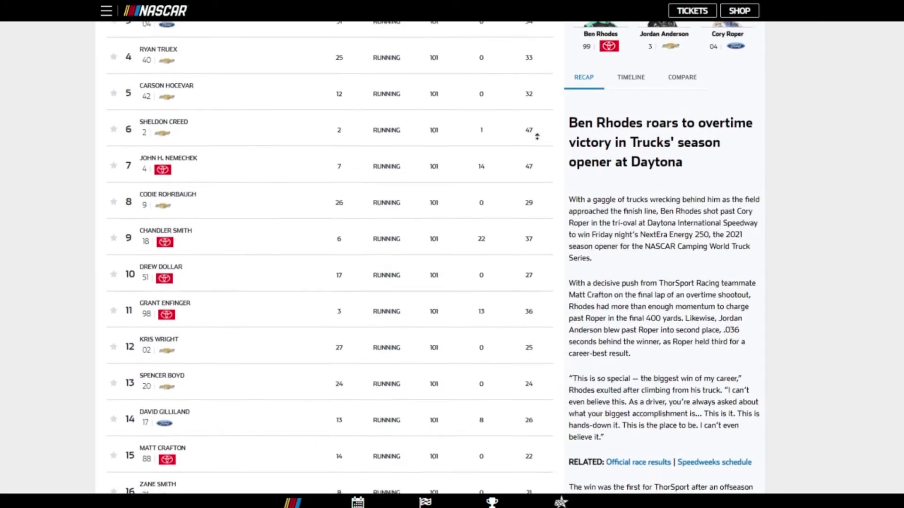
middle_click(536, 141)
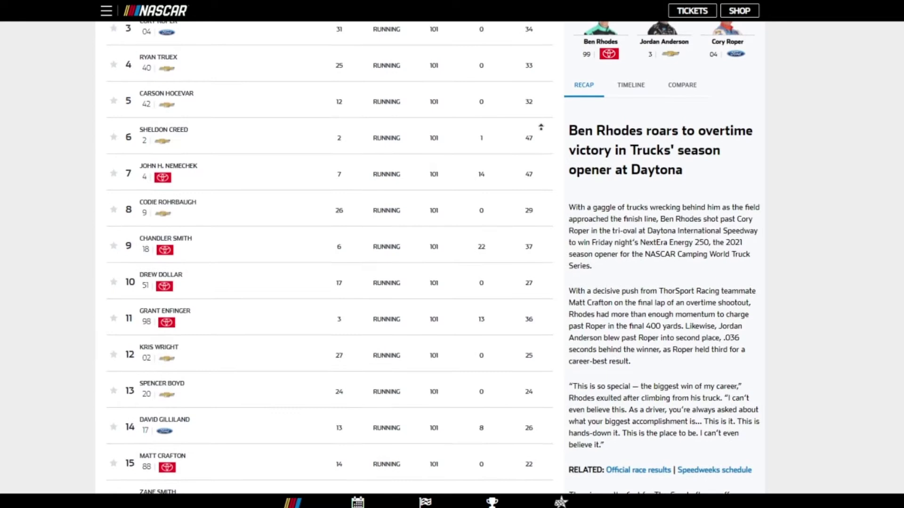
middle_click(571, 167)
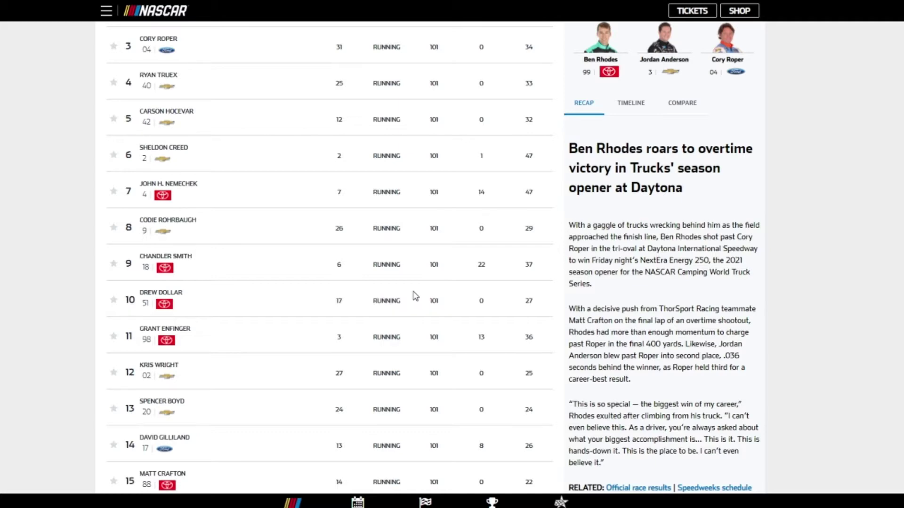
middle_click(57, 320)
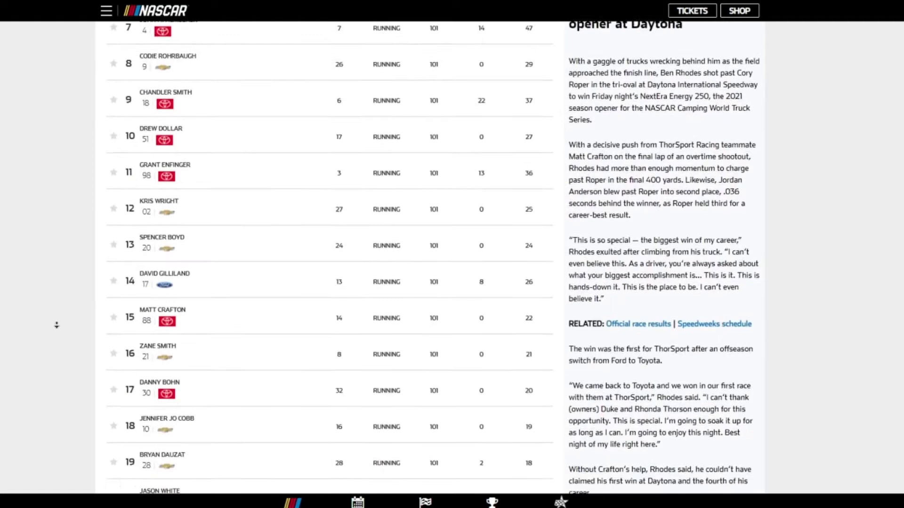
middle_click(65, 325)
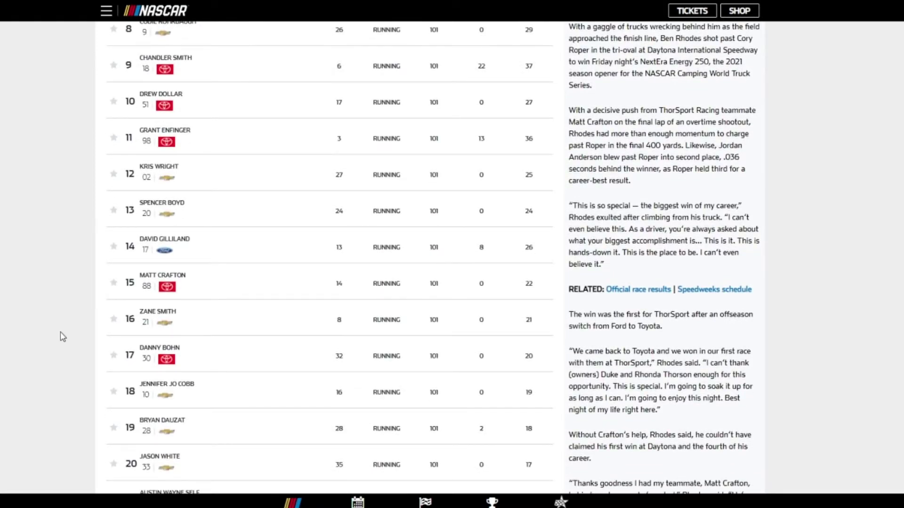
middle_click(52, 331)
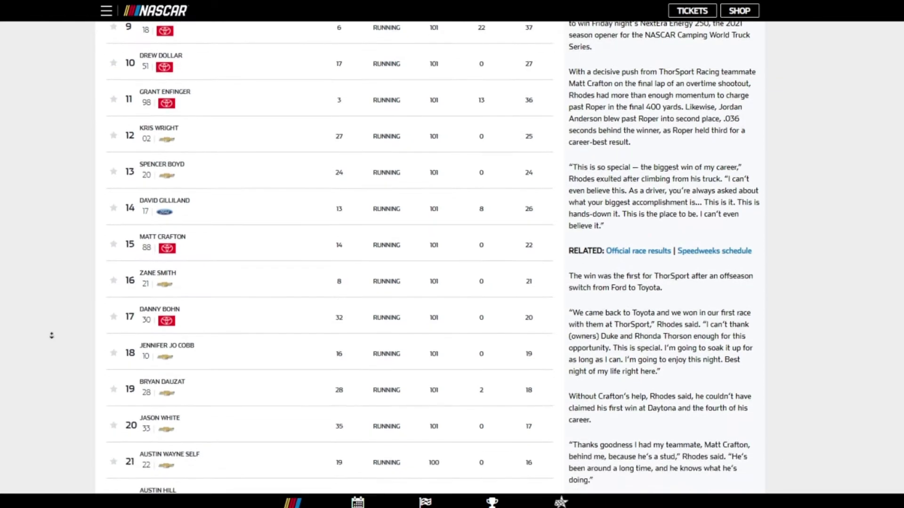
middle_click(52, 338)
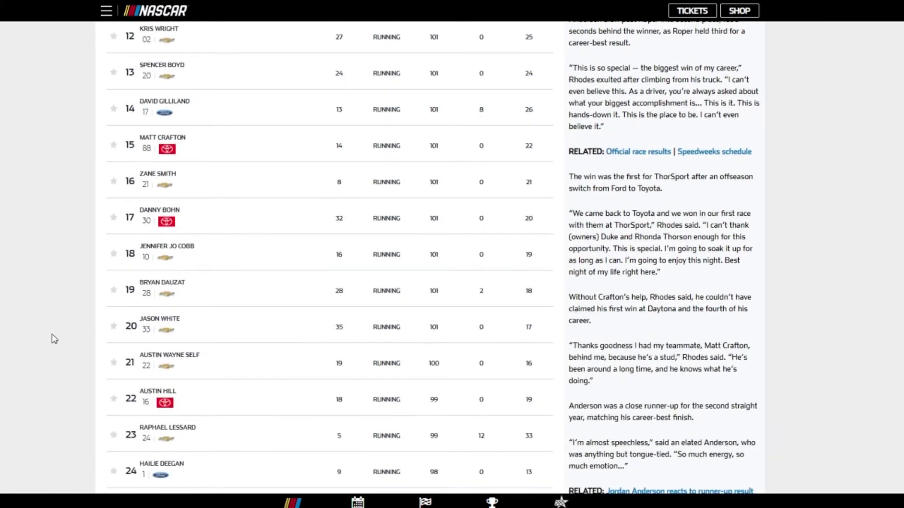
middle_click(52, 320)
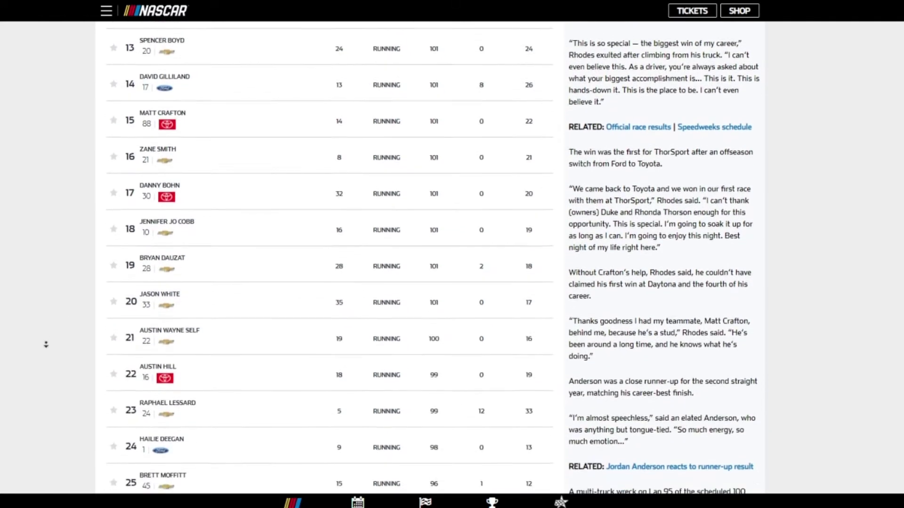
middle_click(46, 348)
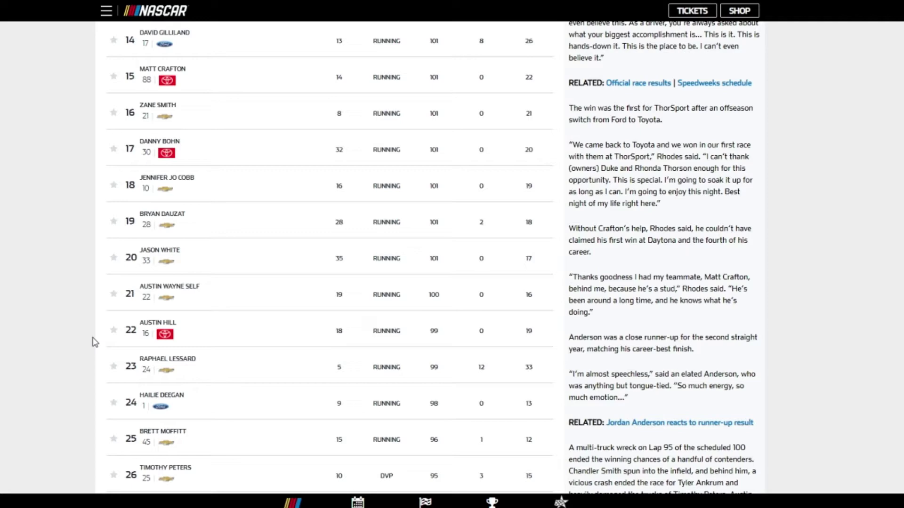
middle_click(45, 352)
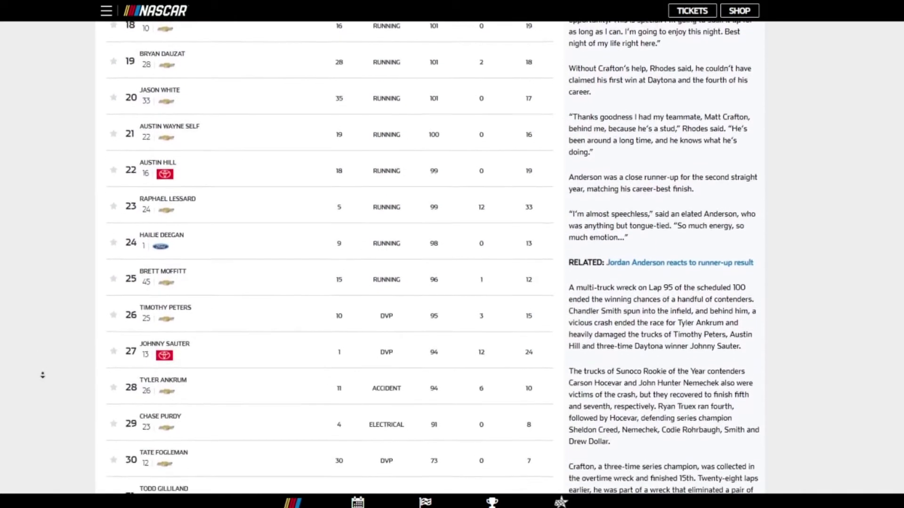
middle_click(44, 379)
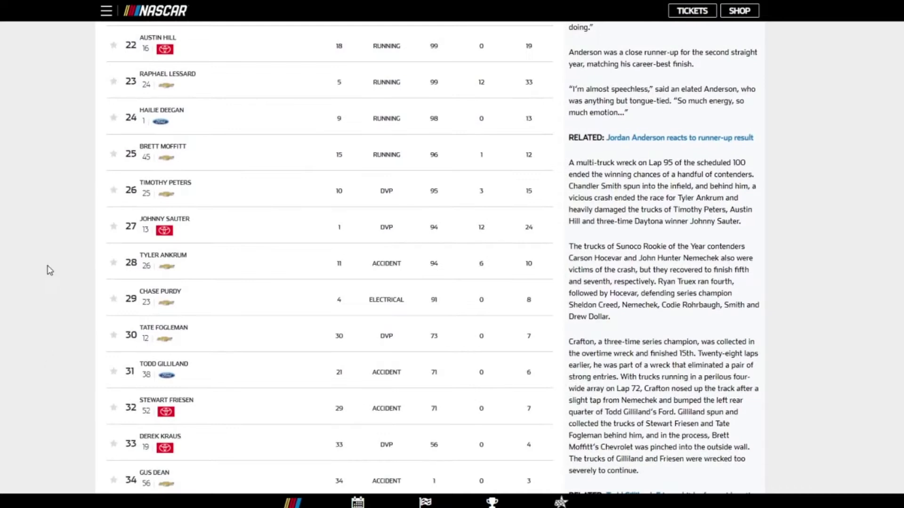
scroll(43, 290, down, 2)
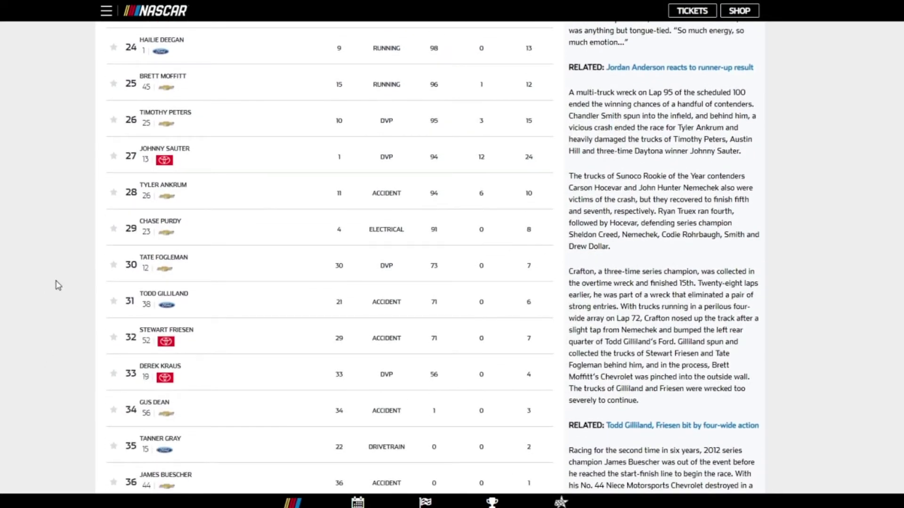
scroll(52, 303, down, 1)
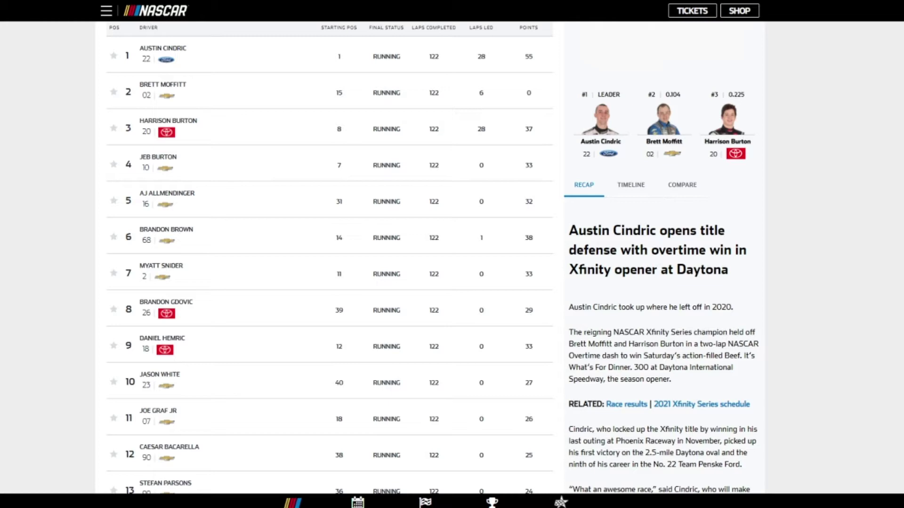
scroll(17, 264, down, 5)
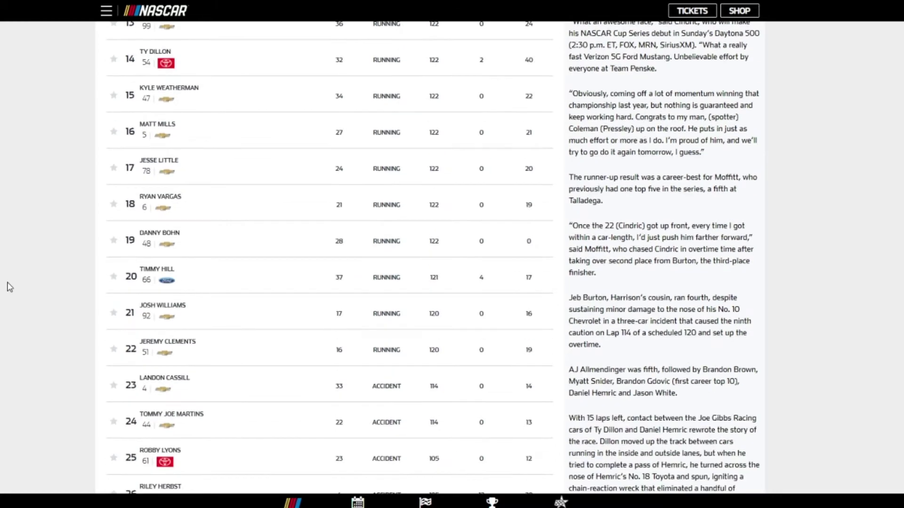
scroll(9, 288, down, 2)
scroll(433, 257, down, 3)
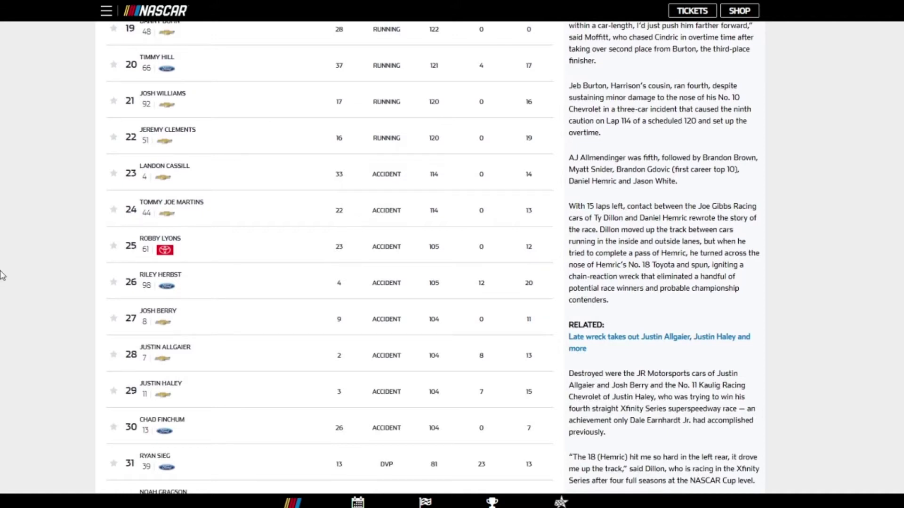
scroll(21, 209, down, 3)
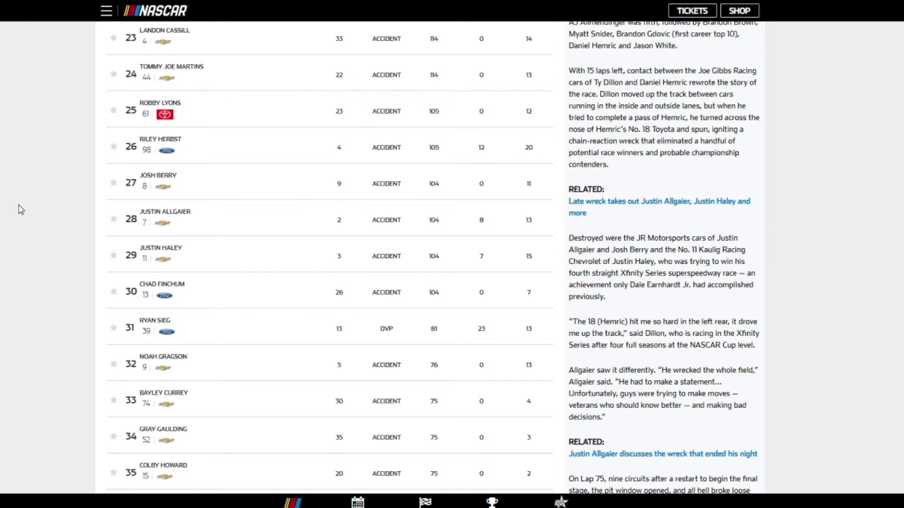
scroll(28, 208, down, 3)
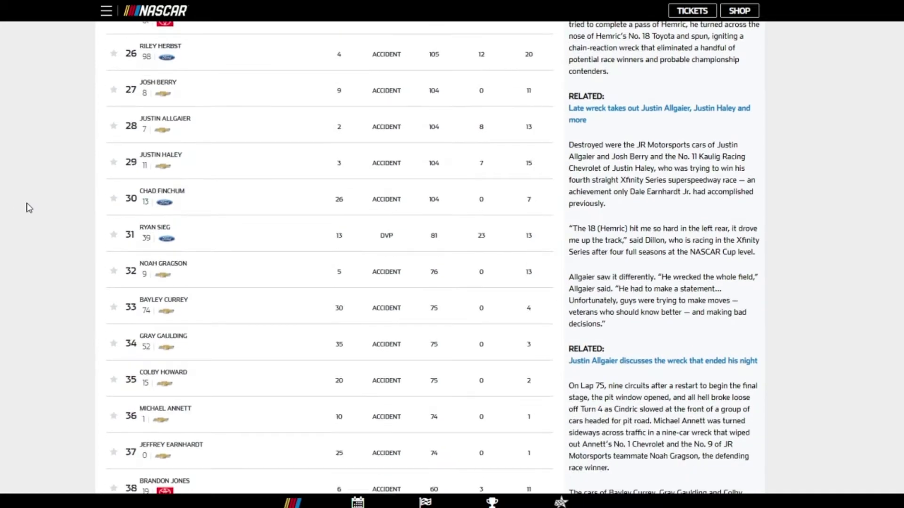
scroll(29, 207, down, 3)
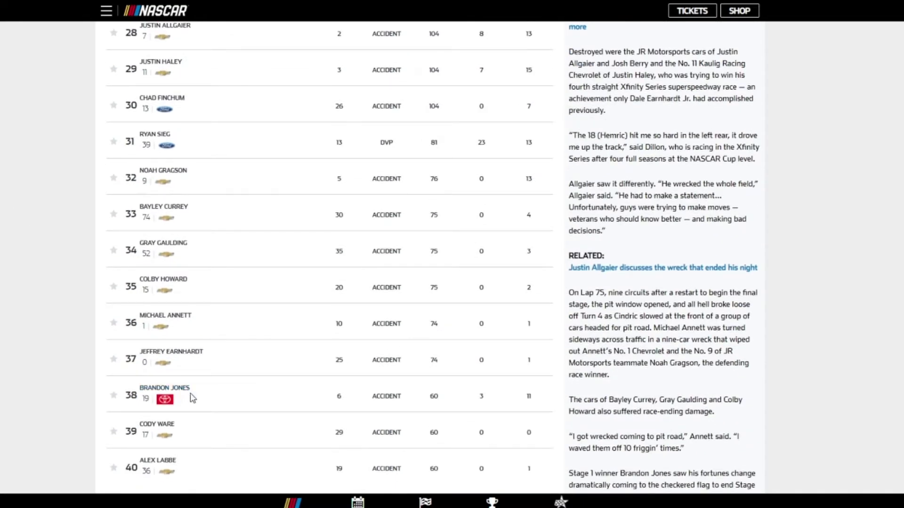
scroll(183, 449, down, 2)
scroll(25, 337, up, 10)
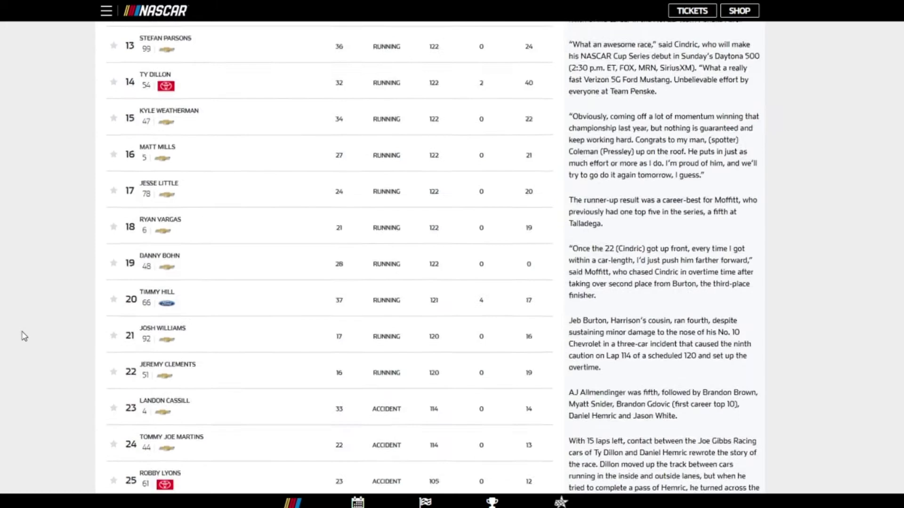
scroll(25, 329, up, 10)
scroll(137, 289, up, 3)
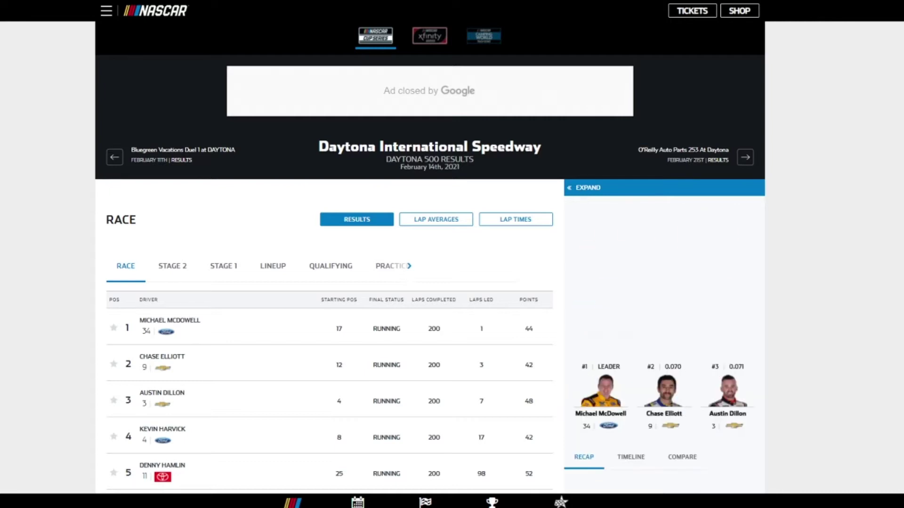
scroll(62, 139, down, 4)
Step: Autoscroll the Daytona 500 results down to 40th-place Derrike Cope
middle_click(63, 139)
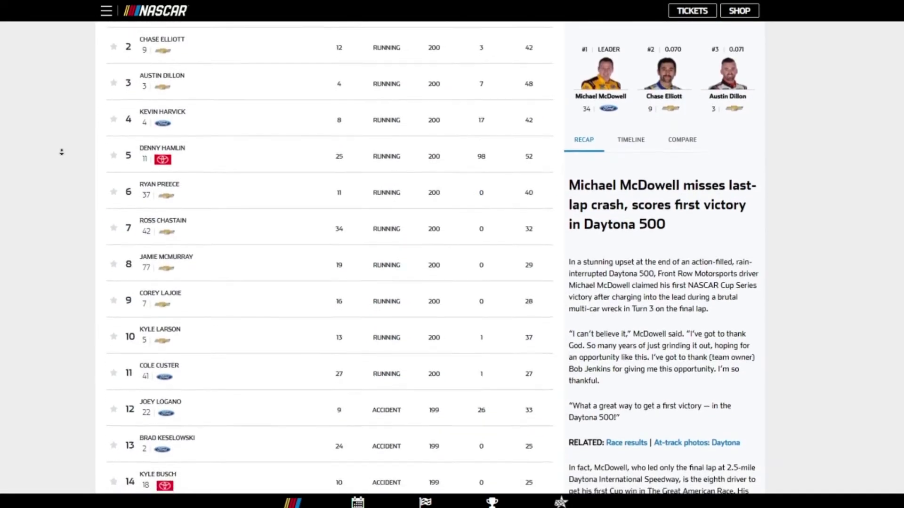
middle_click(62, 152)
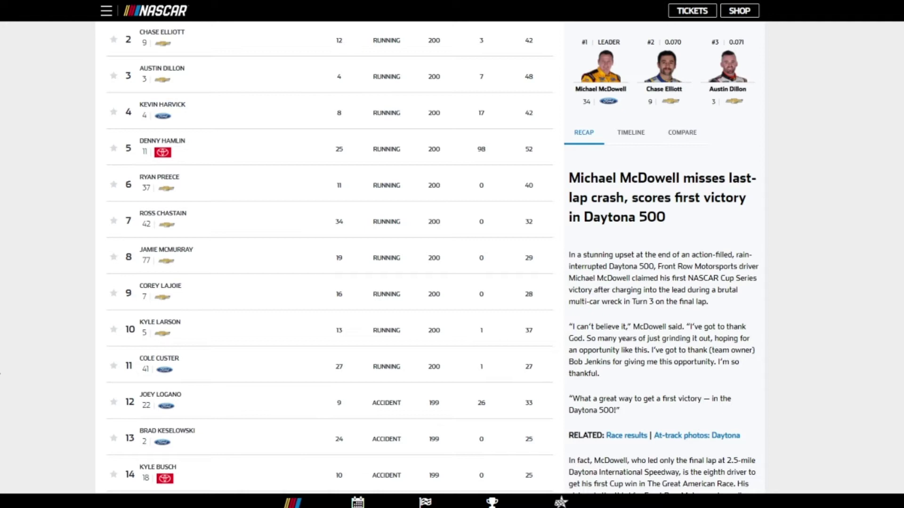
scroll(10, 345, down, 1)
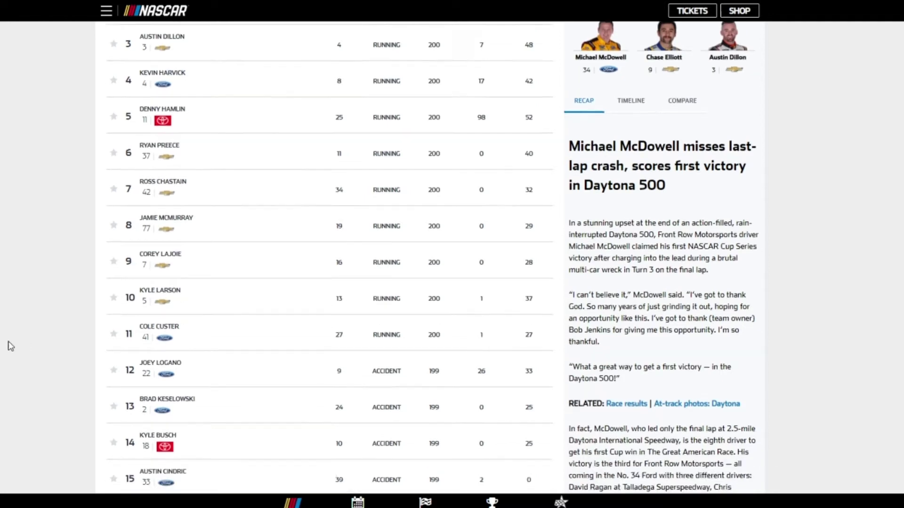
scroll(28, 350, down, 2)
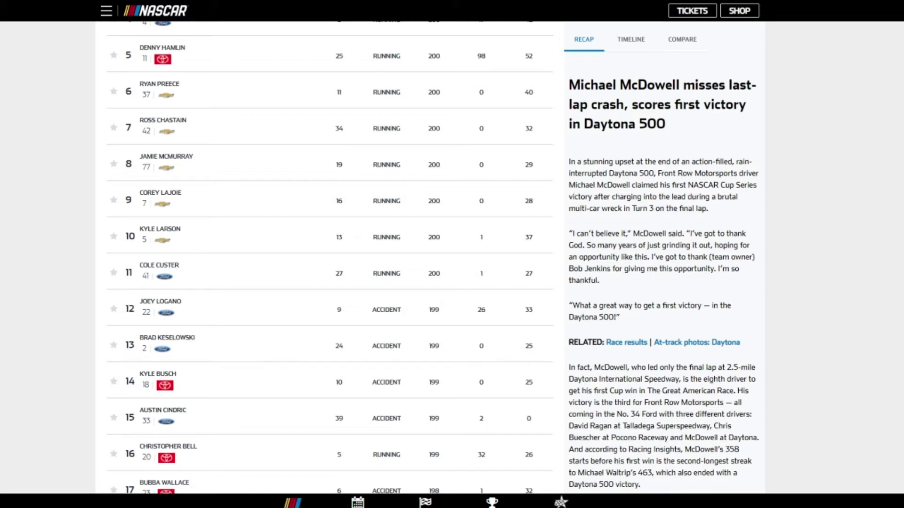
scroll(452, 257, down, 2)
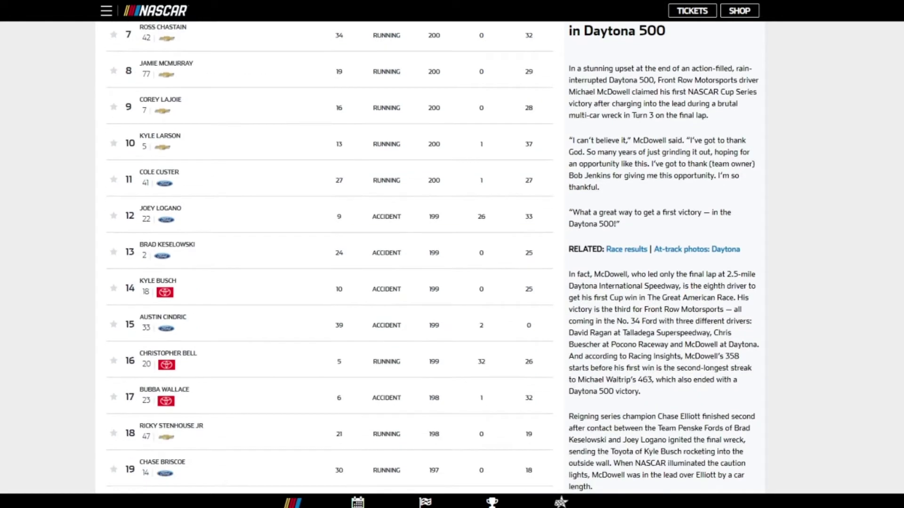
scroll(22, 265, down, 1)
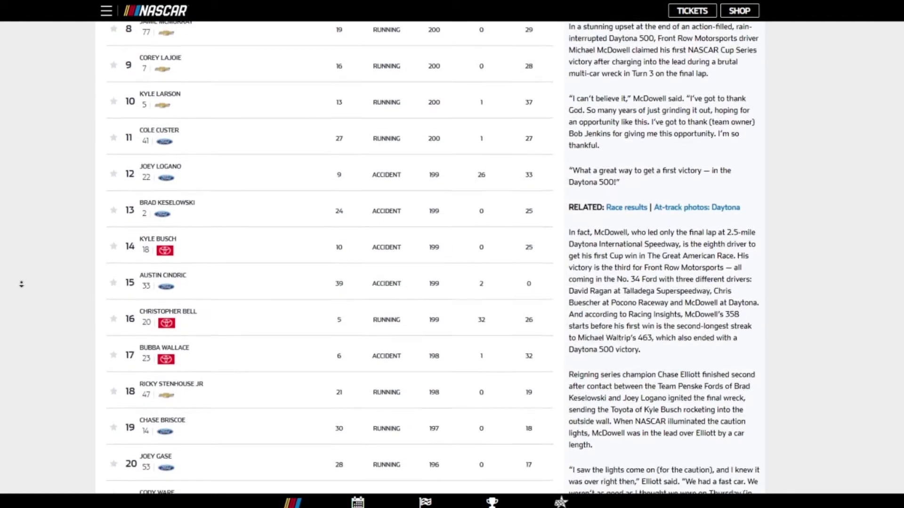
scroll(21, 285, down, 1)
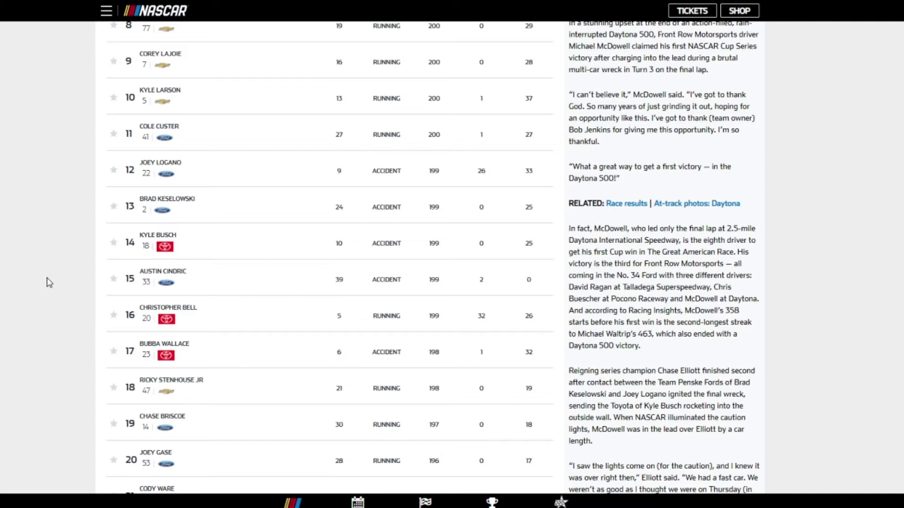
scroll(61, 282, down, 1)
scroll(52, 324, down, 2)
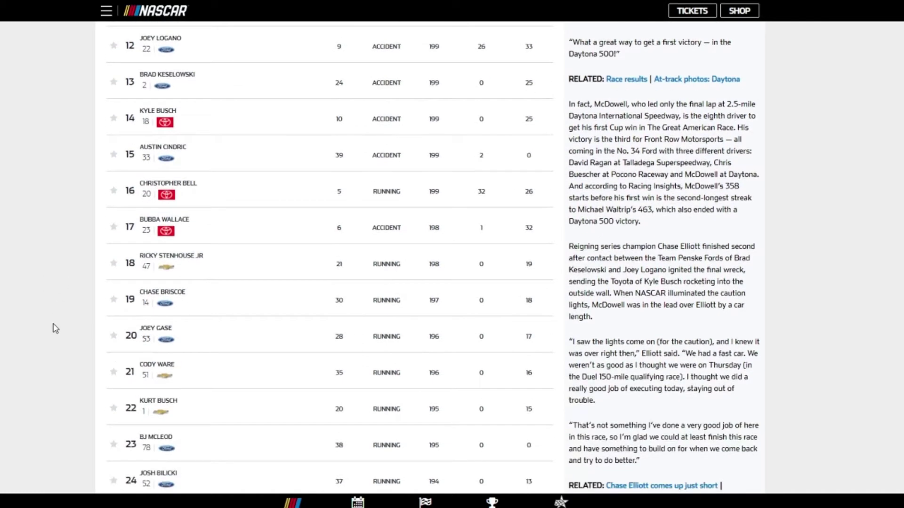
scroll(43, 304, down, 2)
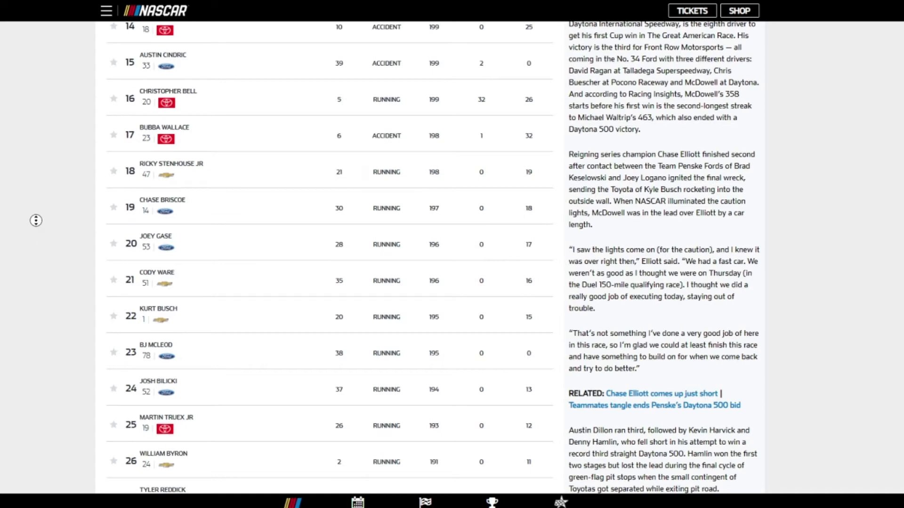
scroll(29, 262, down, 3)
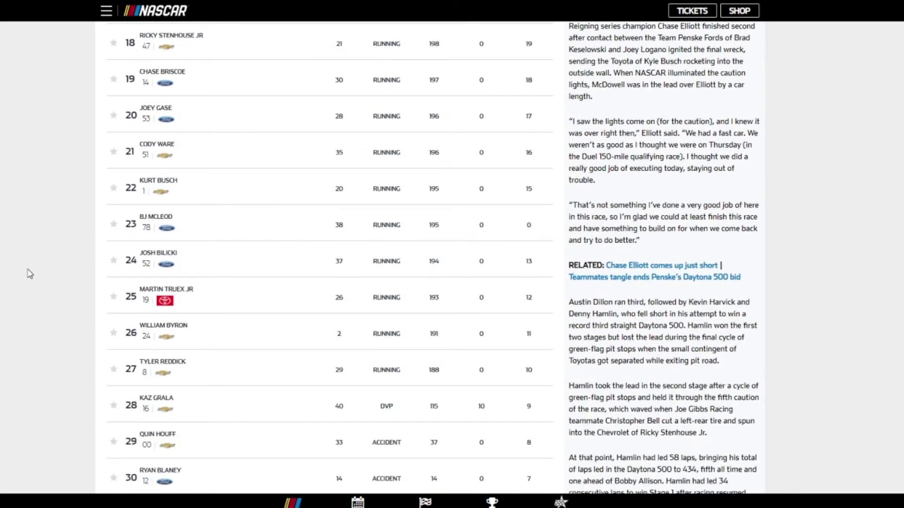
scroll(28, 311, down, 1)
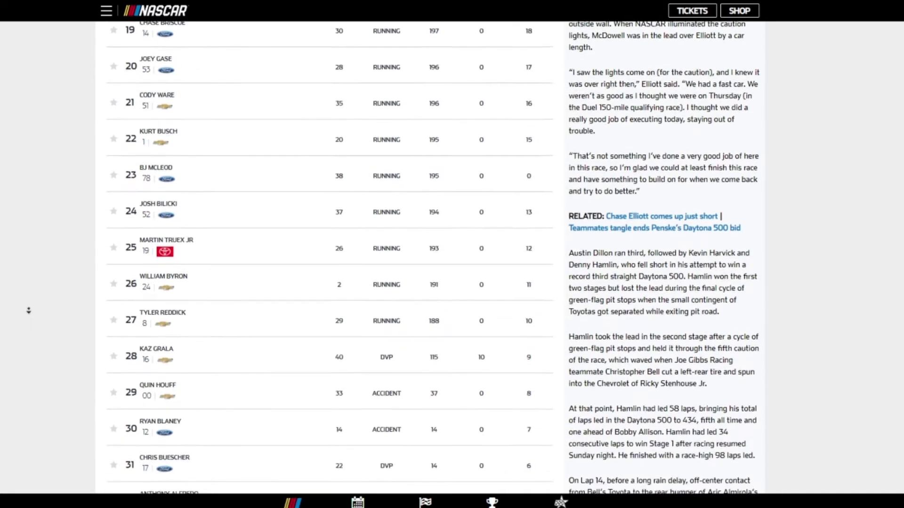
scroll(28, 311, down, 2)
scroll(28, 311, down, 2)
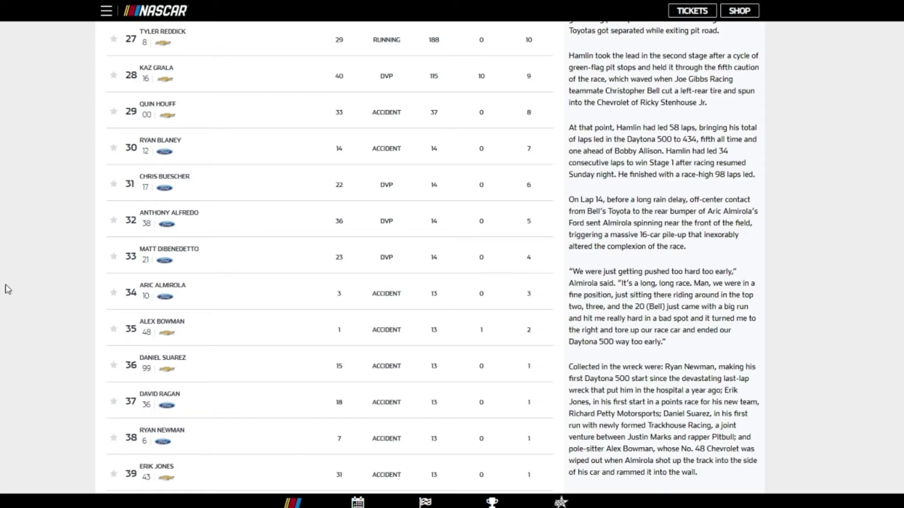
scroll(8, 255, down, 1)
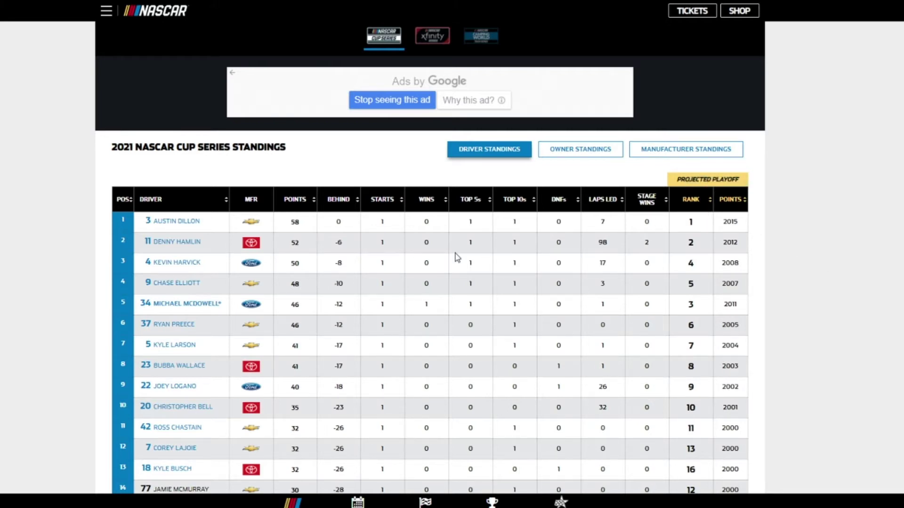
scroll(254, 389, down, 2)
scroll(641, 247, up, 2)
scroll(25, 277, down, 2)
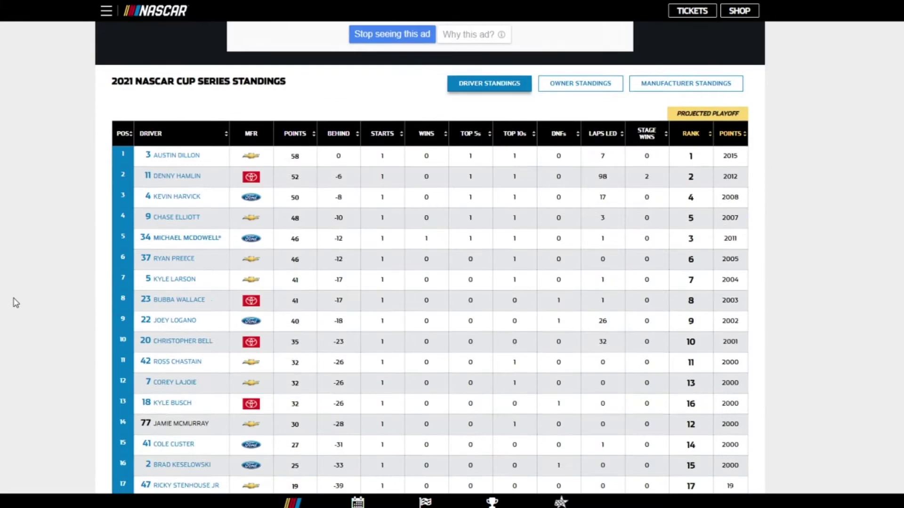
scroll(14, 283, down, 3)
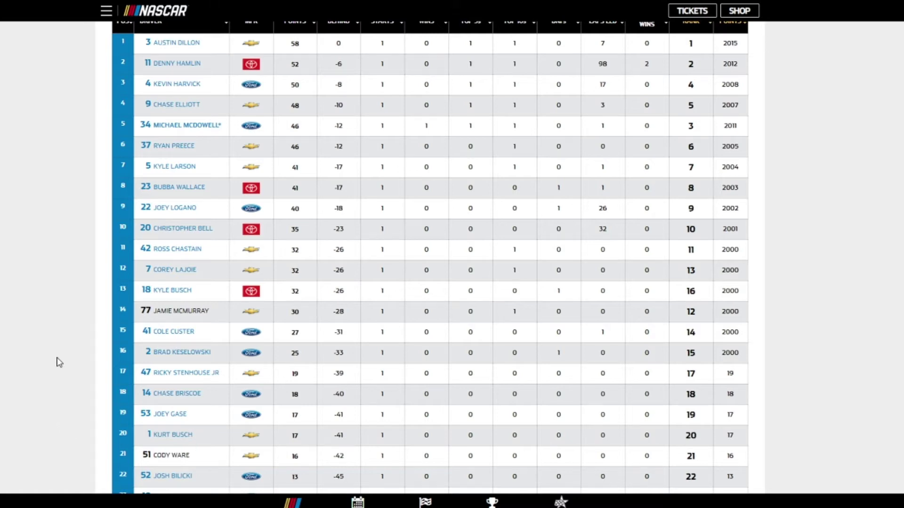
scroll(79, 339, up, 1)
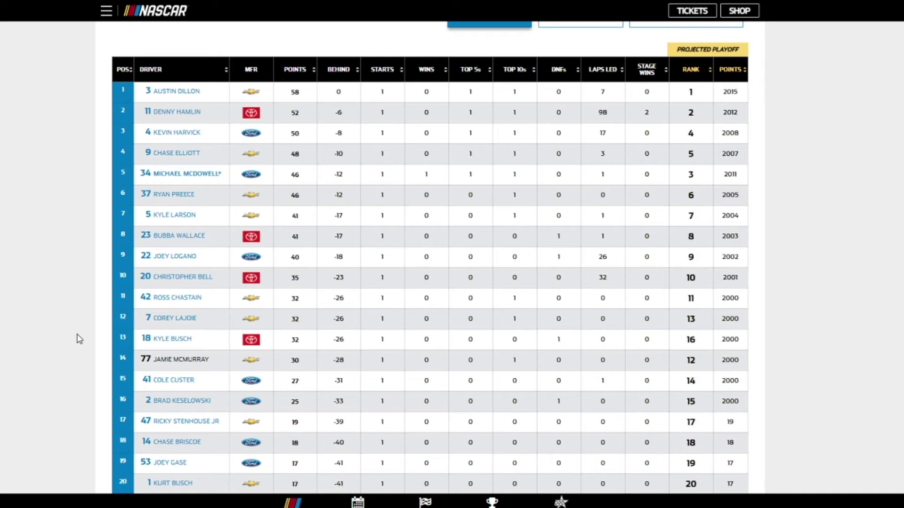
Step: Sort the 2021 Cup and Xfinity standings by rank, then show Truck standings led by Ben Rhodes
click(695, 71)
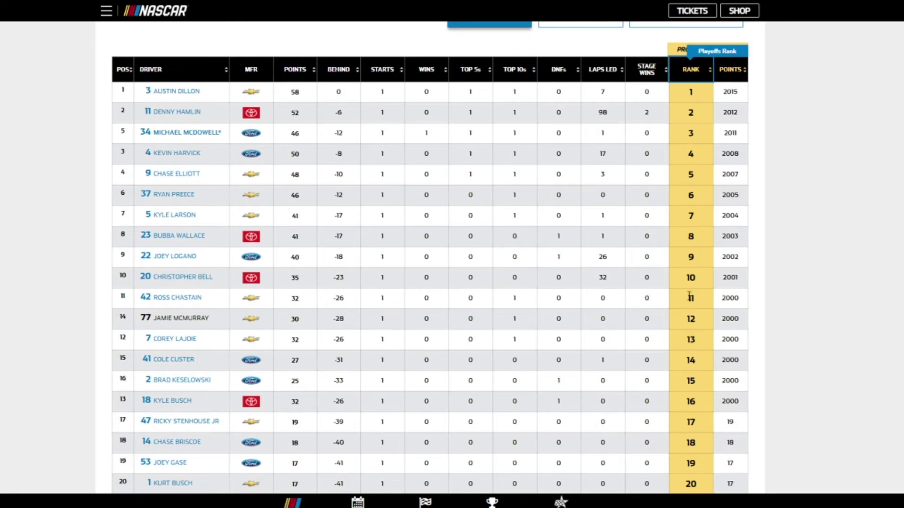
scroll(866, 295, up, 2)
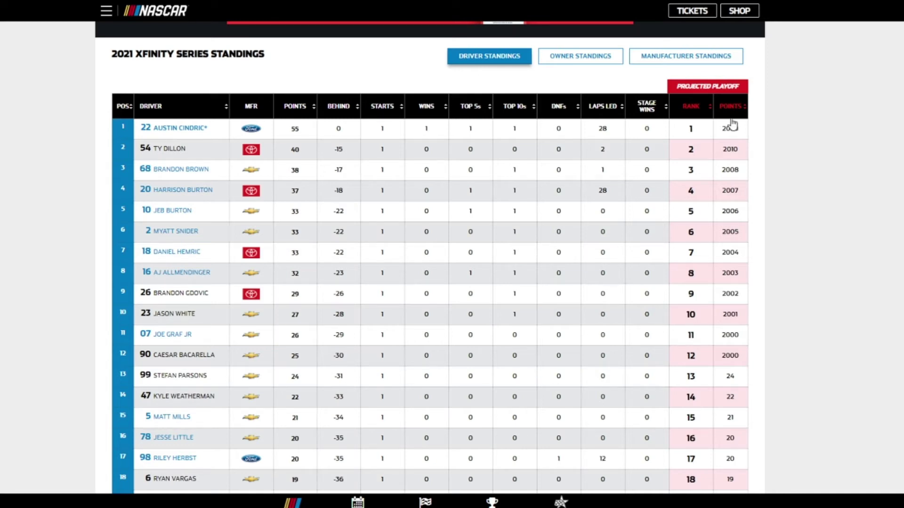
click(710, 112)
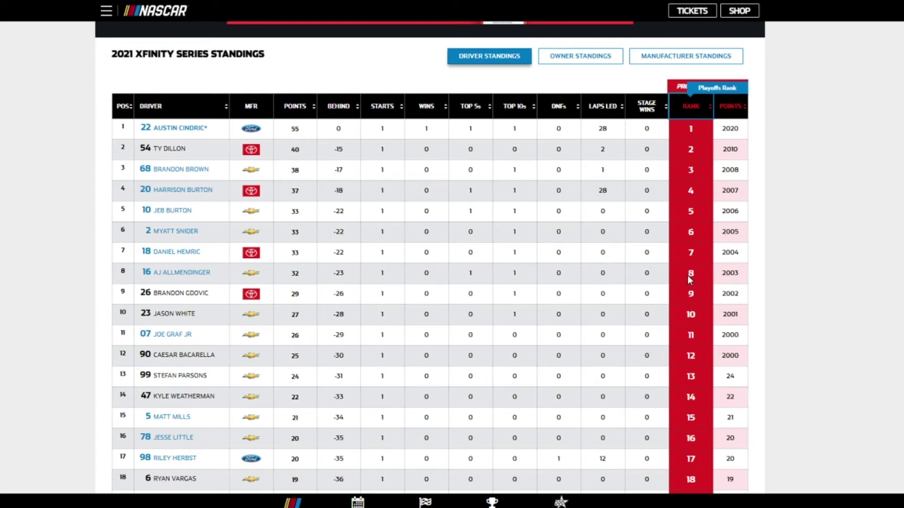
scroll(690, 280, up, 2)
click(481, 36)
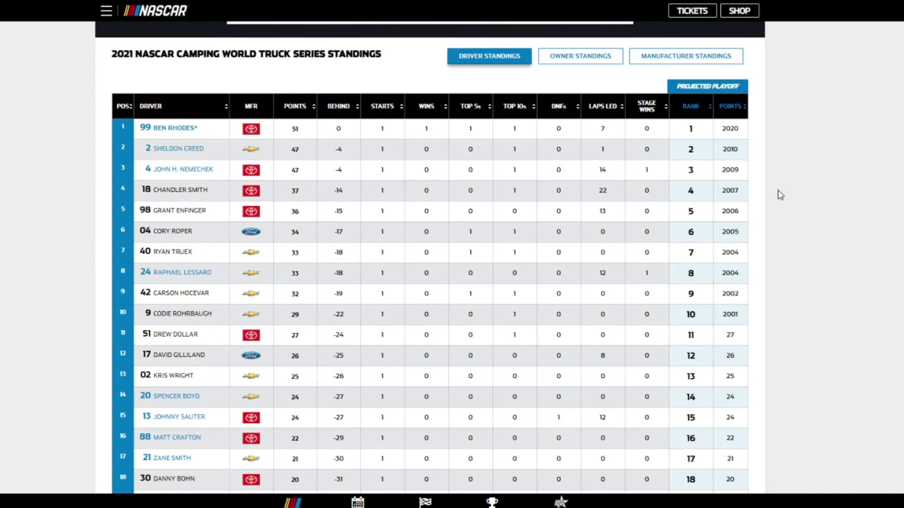
Step: Sort the Truck standings by playoff rank and bring up the main site menu
click(710, 109)
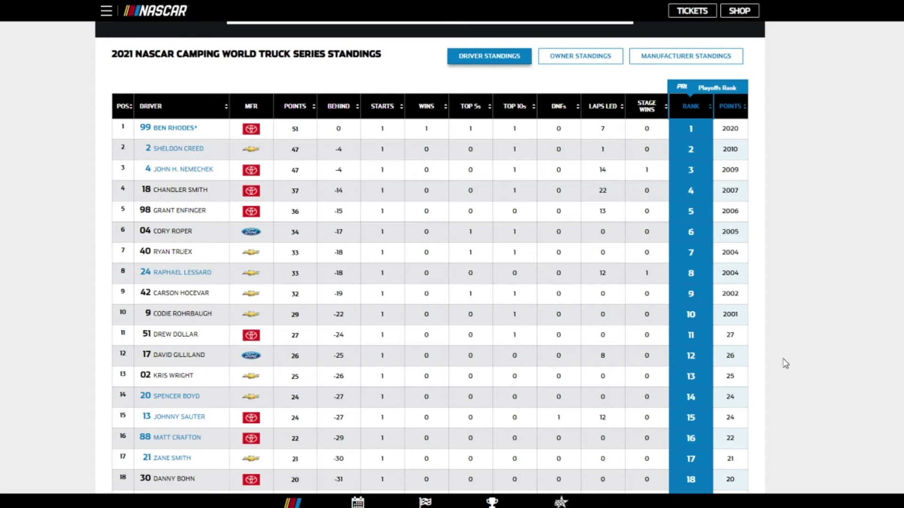
scroll(782, 363, up, 2)
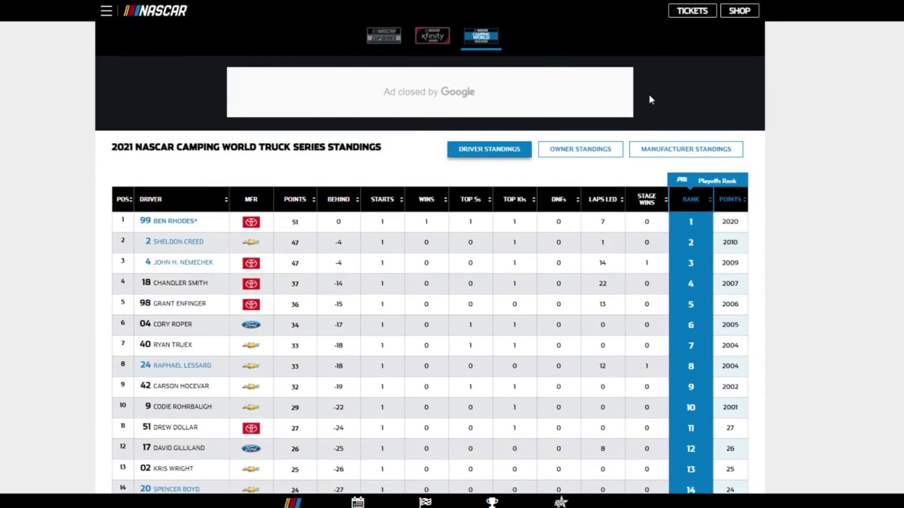
click(106, 11)
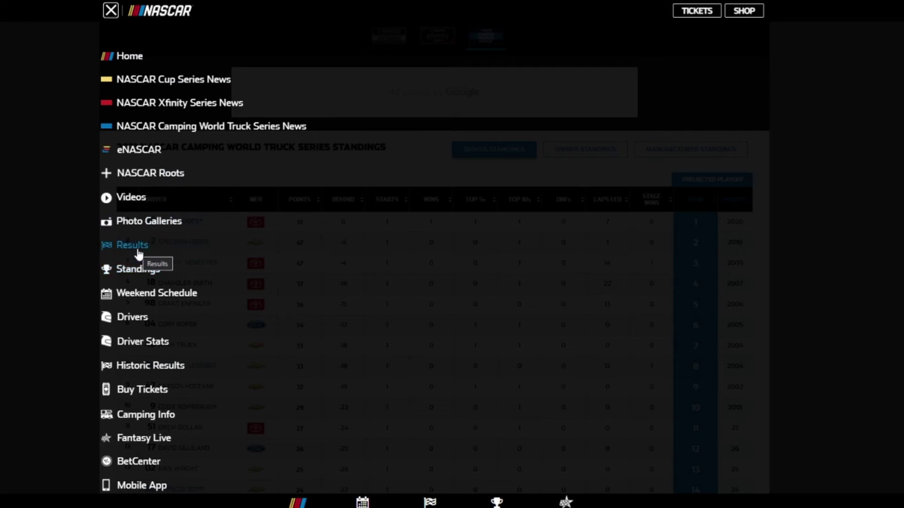
click(148, 297)
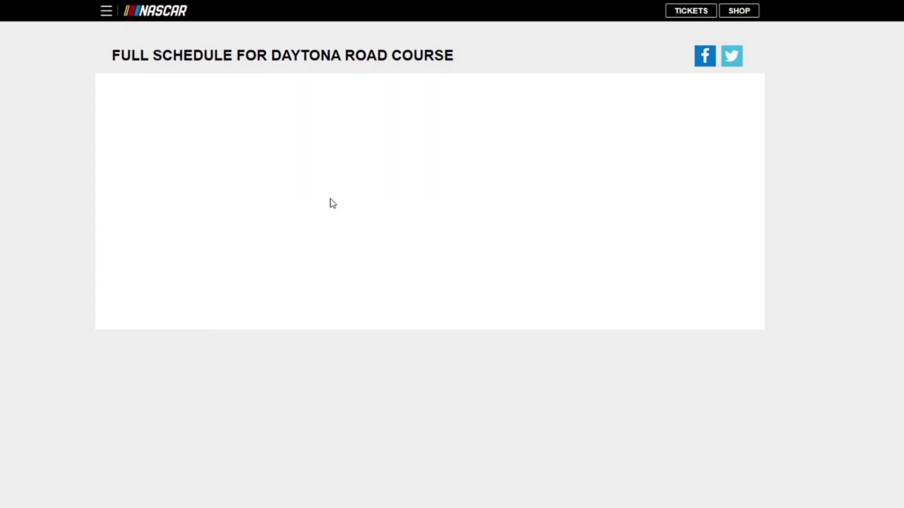
key(alt+Left)
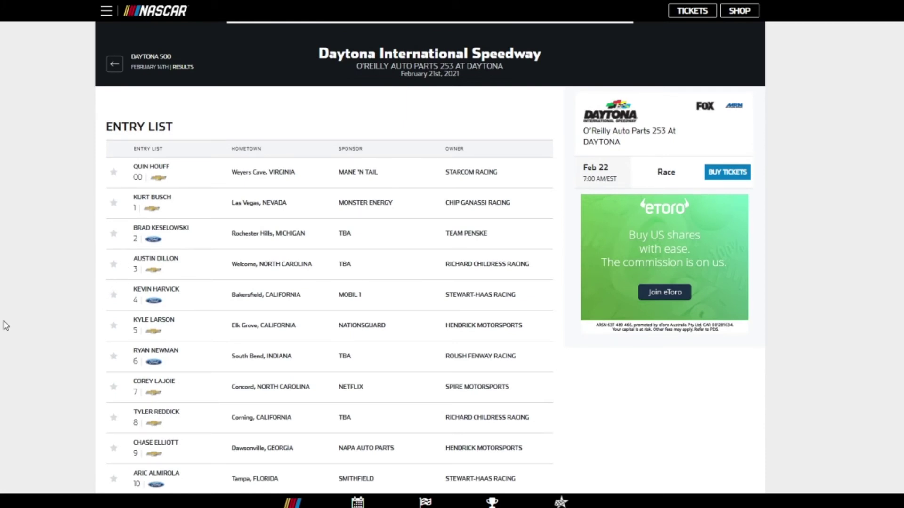
scroll(4, 325, down, 2)
scroll(10, 329, down, 1)
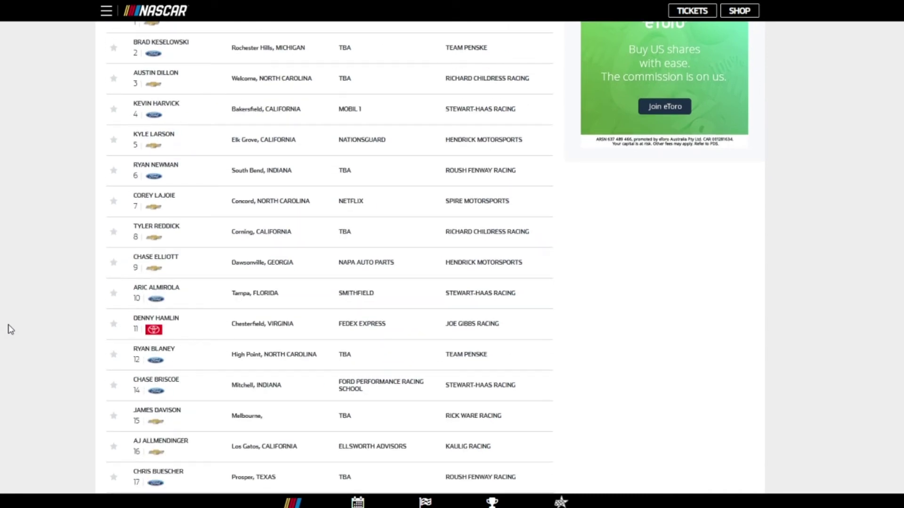
double_click(299, 416)
click(255, 439)
scroll(255, 438, down, 2)
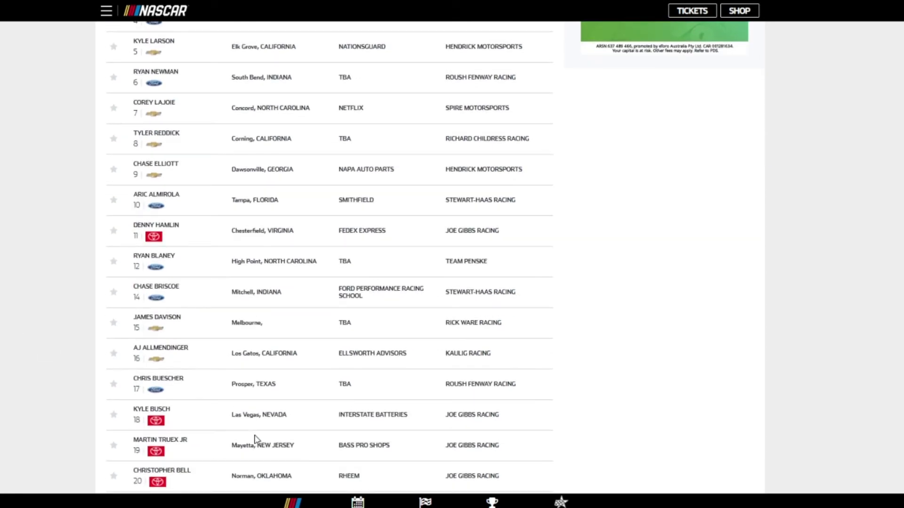
scroll(256, 367, down, 2)
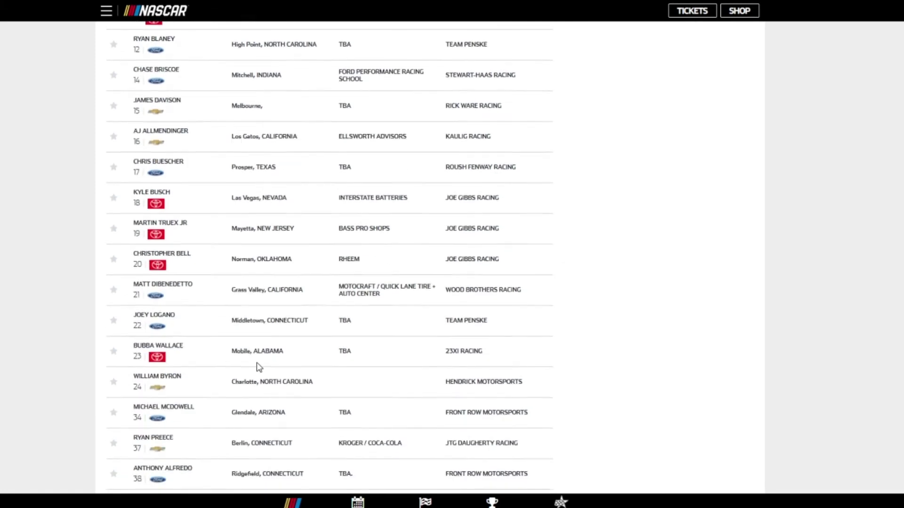
scroll(258, 367, down, 1)
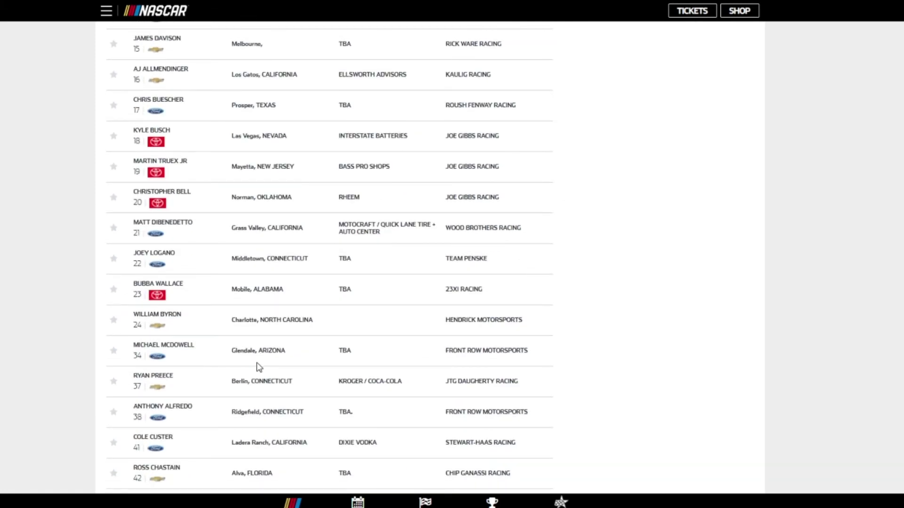
scroll(257, 366, down, 1)
scroll(258, 366, down, 1)
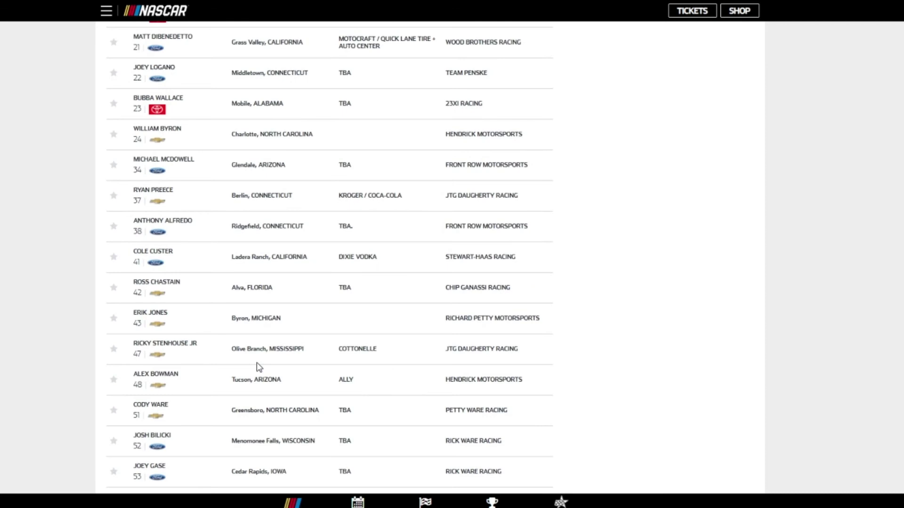
scroll(257, 367, down, 1)
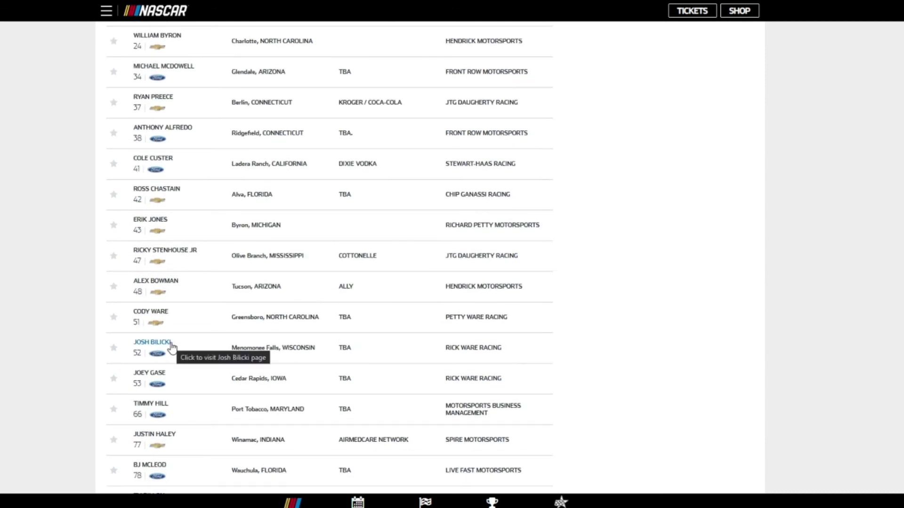
scroll(217, 358, down, 1)
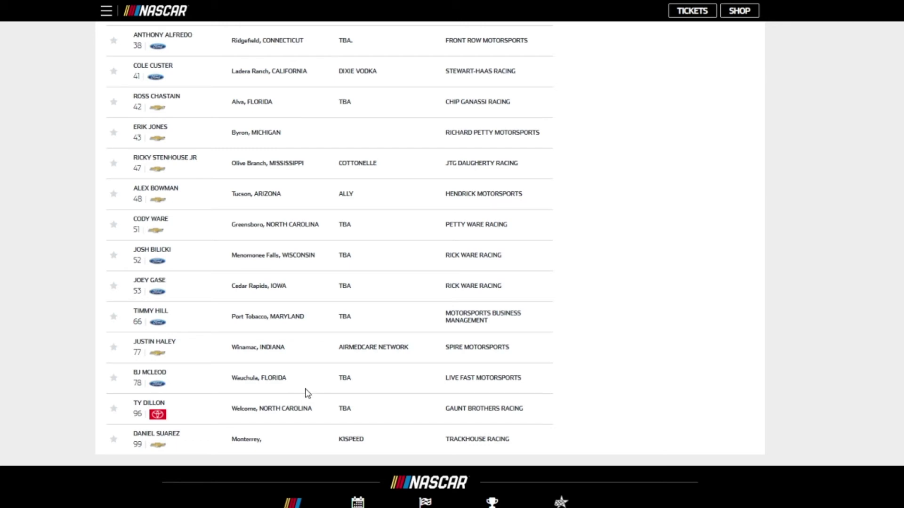
scroll(303, 363, up, 15)
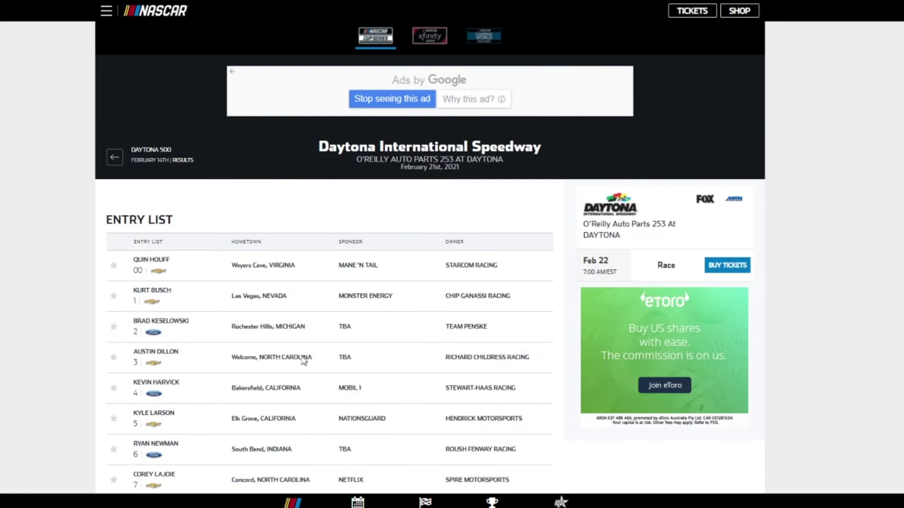
Step: Show the Xfinity Super Start Batteries 188 entry list, dismissing a stray context menu
click(429, 42)
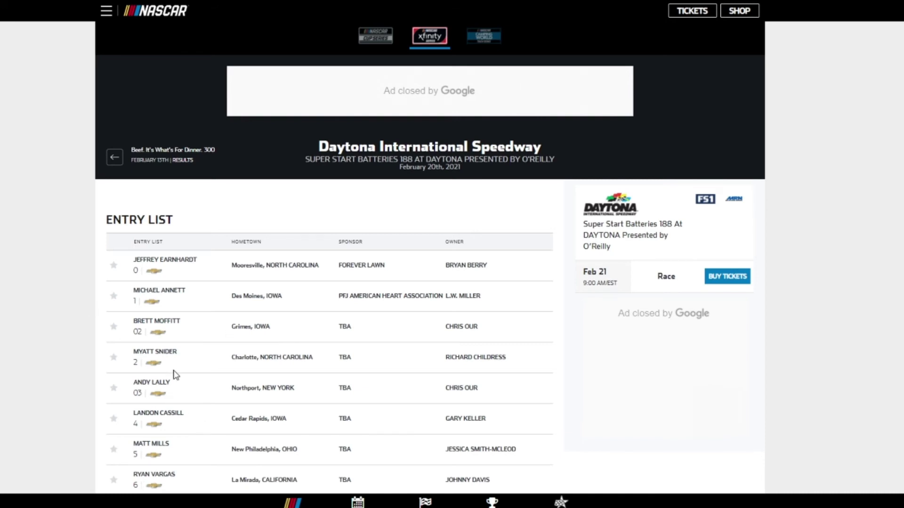
scroll(177, 387, down, 2)
scroll(43, 384, down, 2)
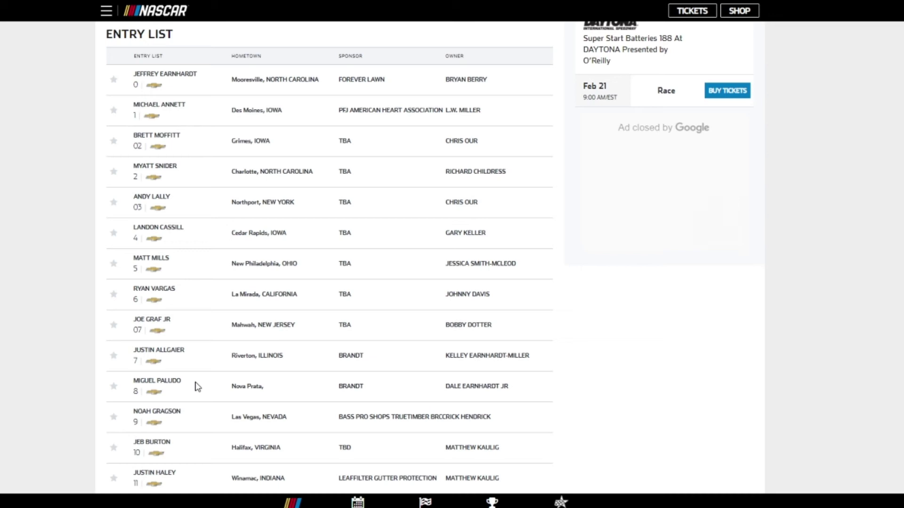
scroll(197, 386, down, 1)
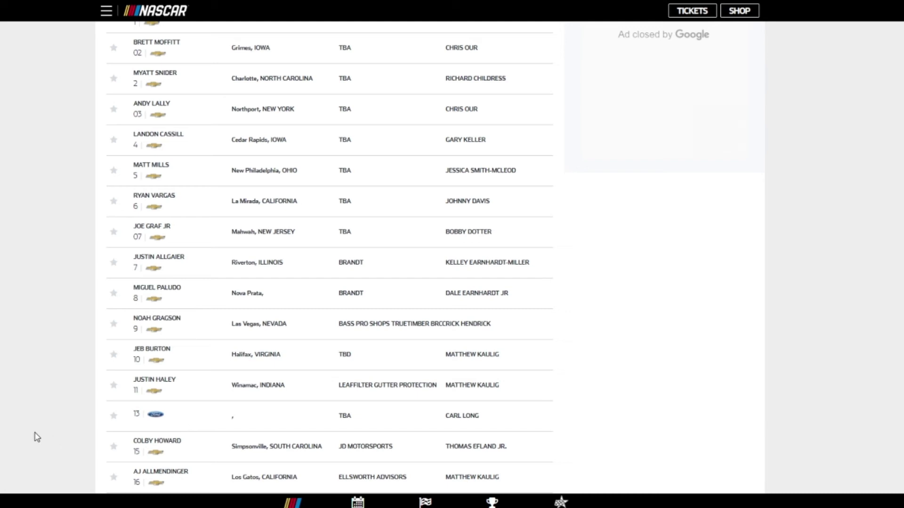
scroll(39, 432, down, 1)
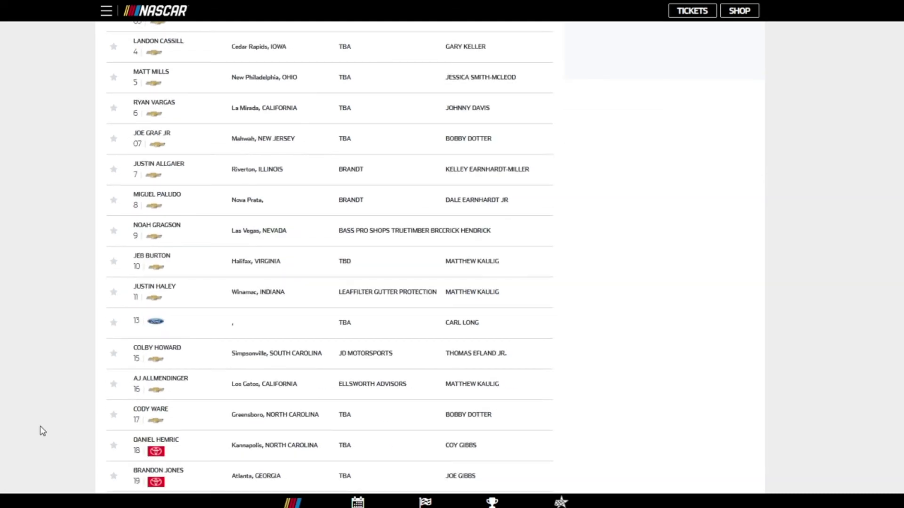
scroll(44, 424, down, 1)
scroll(44, 424, down, 1)
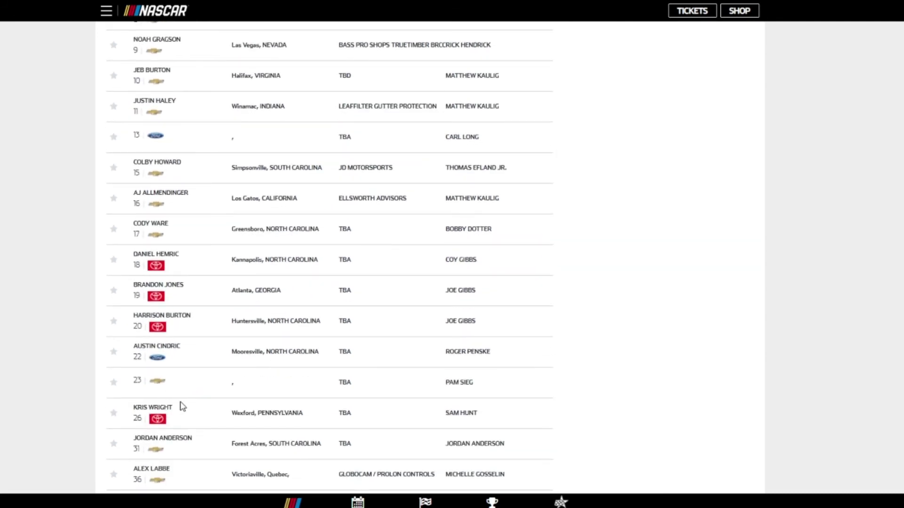
right_click(212, 444)
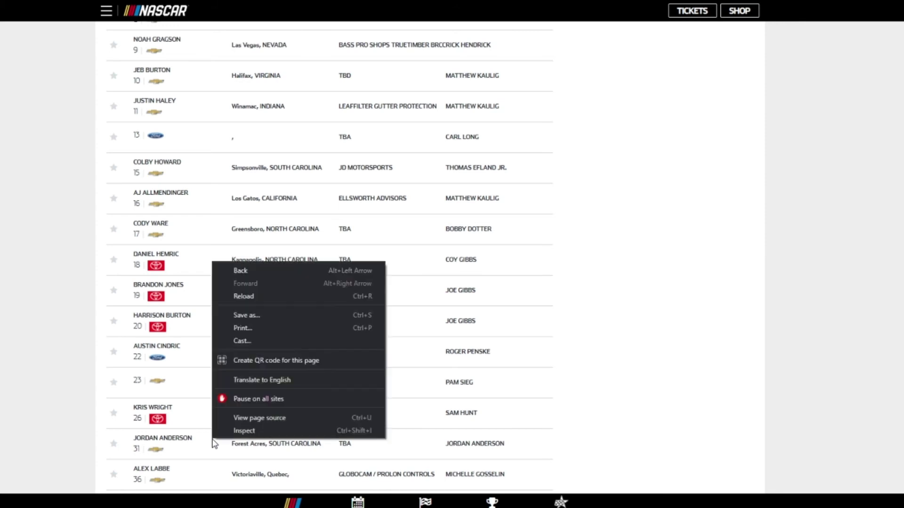
click(208, 451)
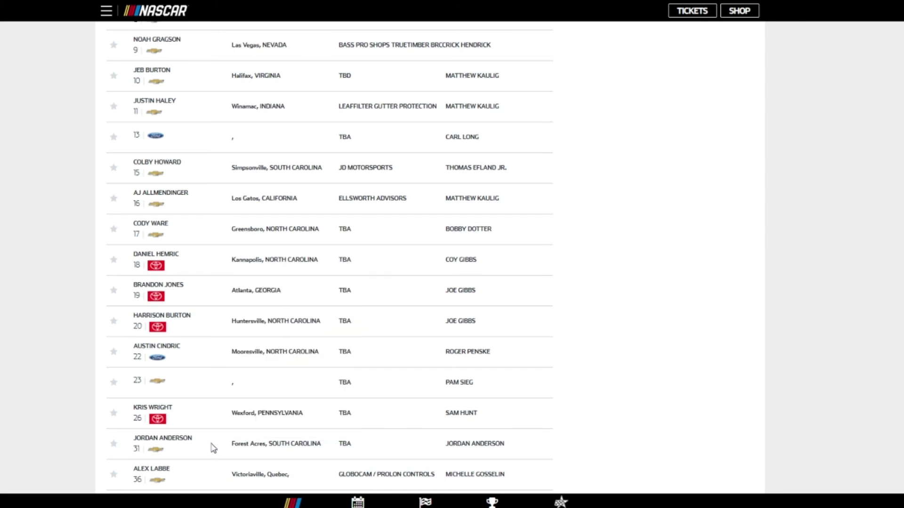
scroll(17, 393, down, 2)
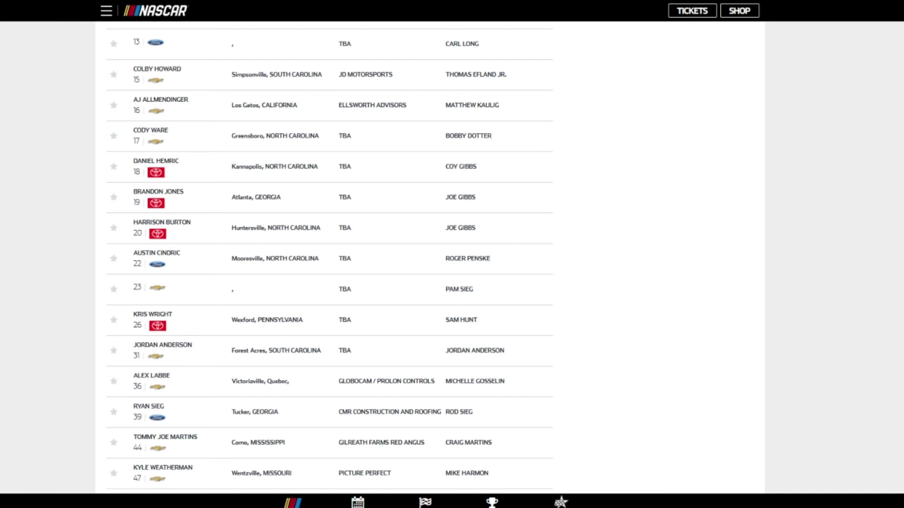
scroll(5, 410, down, 2)
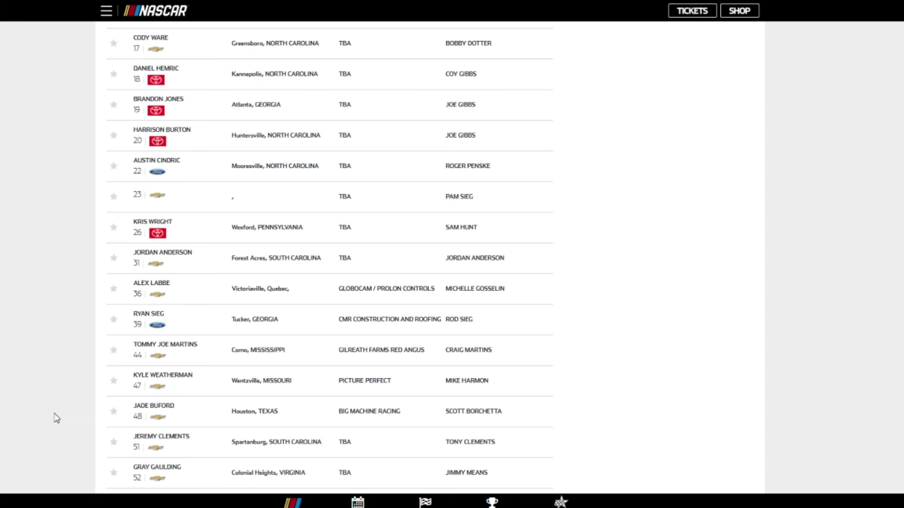
scroll(57, 417, down, 2)
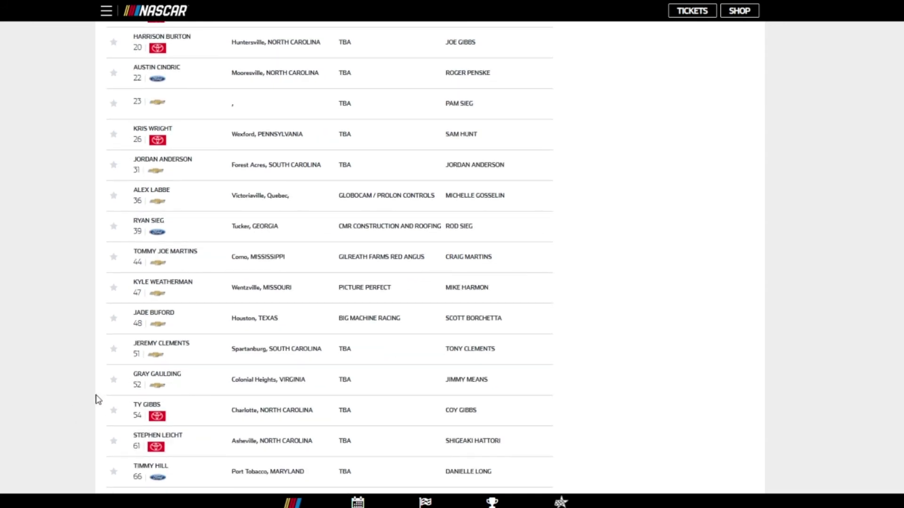
scroll(84, 421, down, 2)
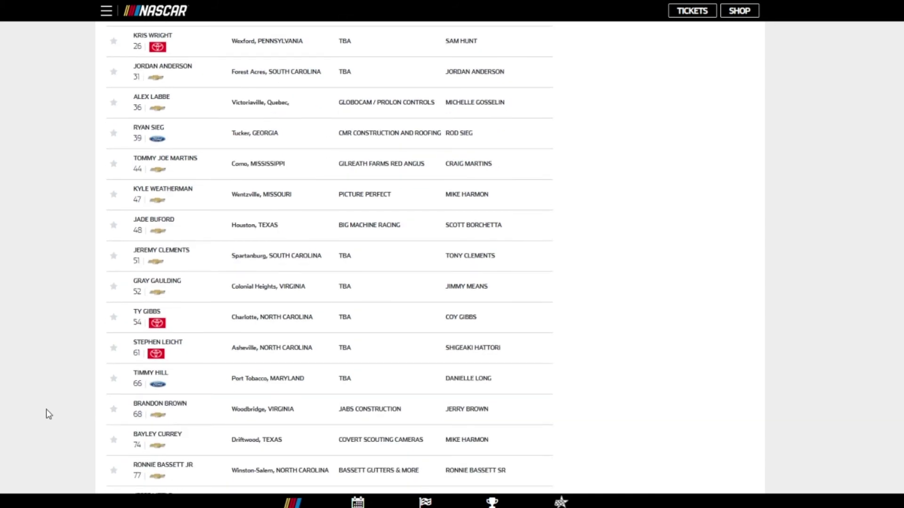
scroll(46, 414, down, 2)
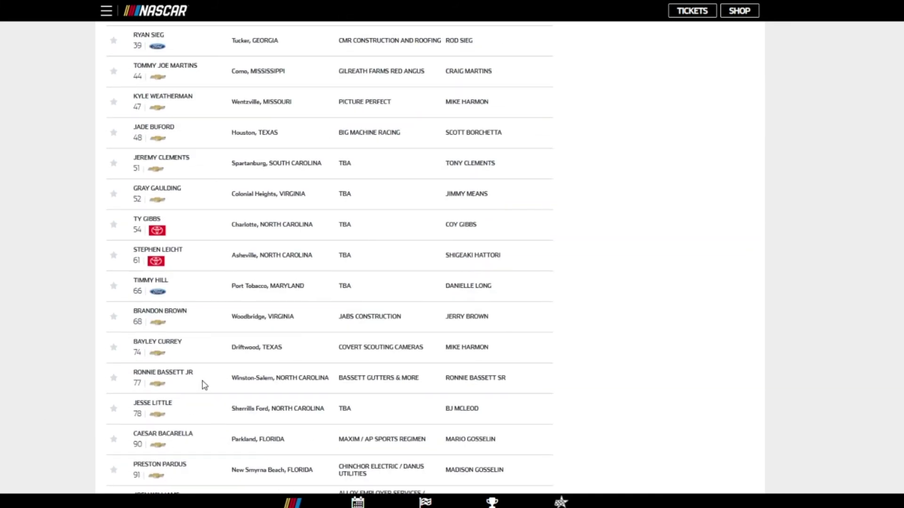
scroll(204, 382, down, 2)
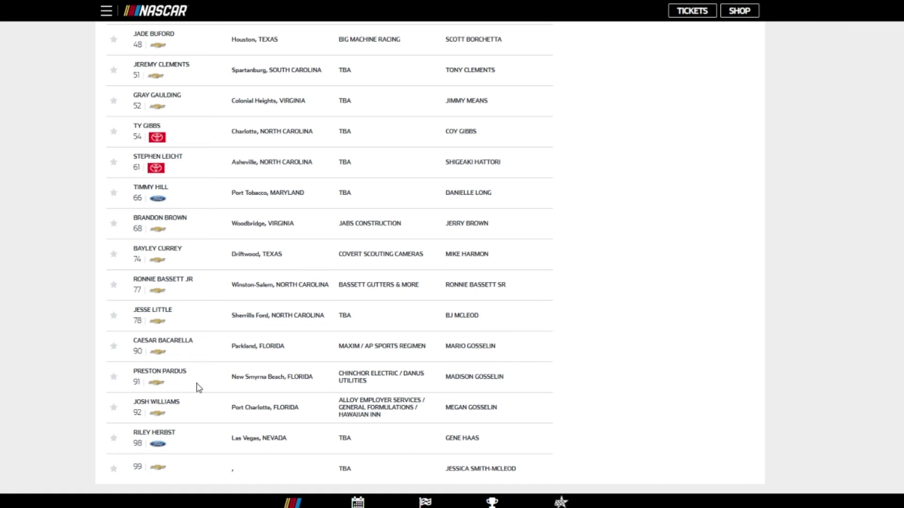
scroll(57, 278, up, 15)
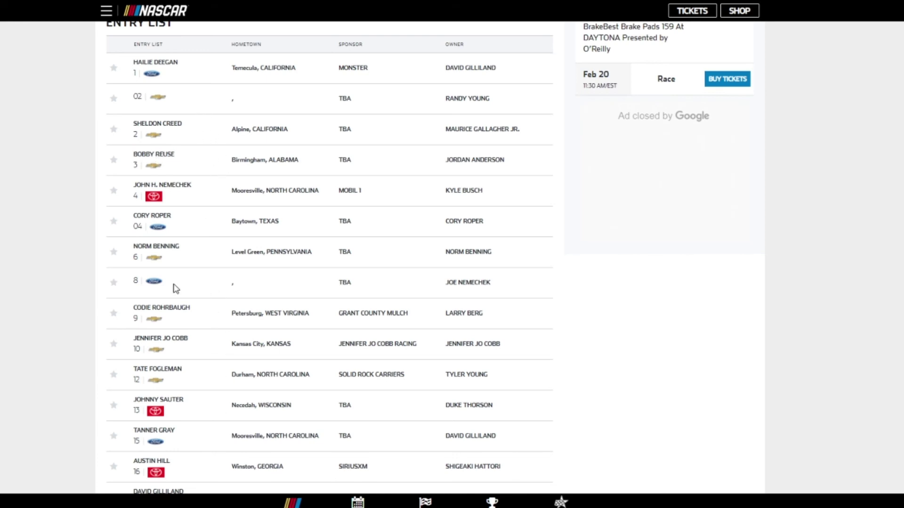
scroll(193, 303, down, 2)
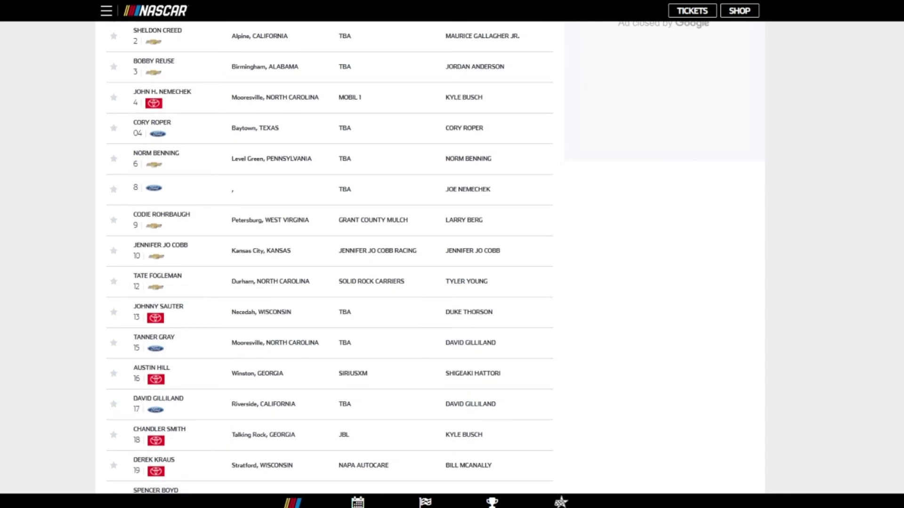
scroll(330, 258, down, 2)
scroll(329, 260, down, 2)
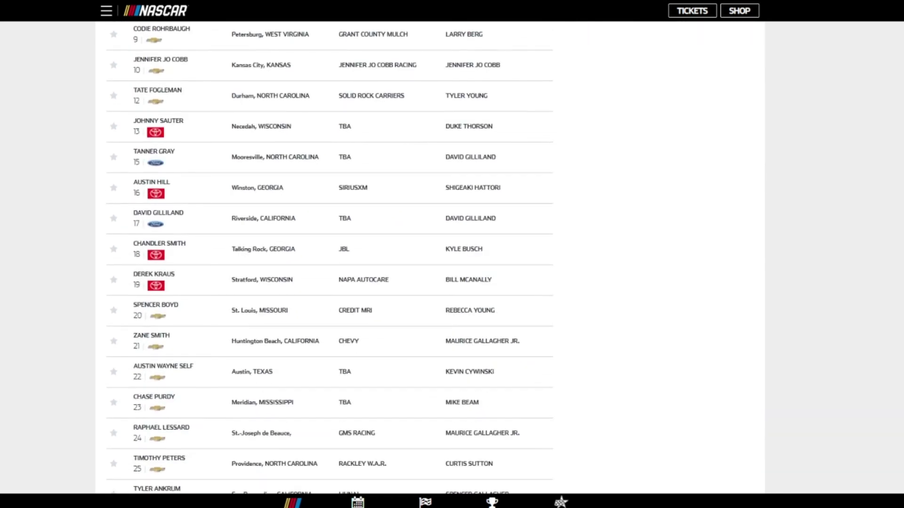
scroll(329, 260, down, 2)
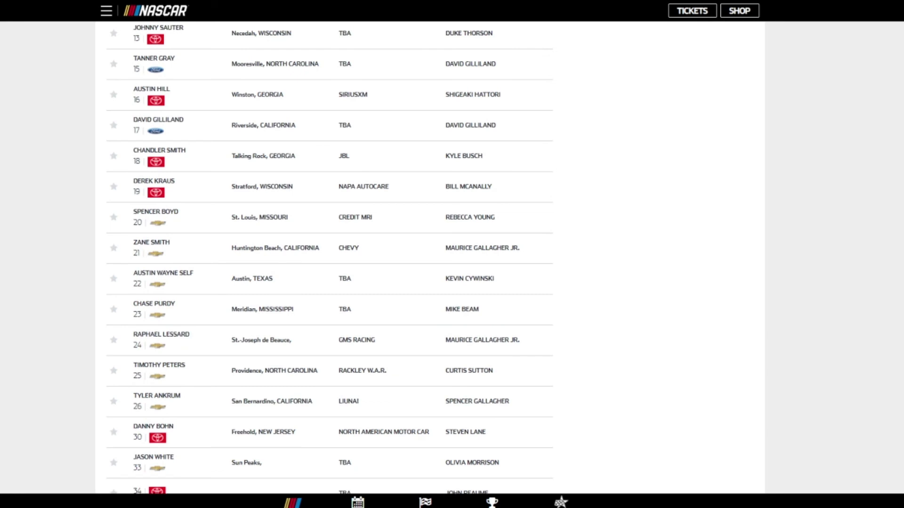
scroll(329, 259, down, 2)
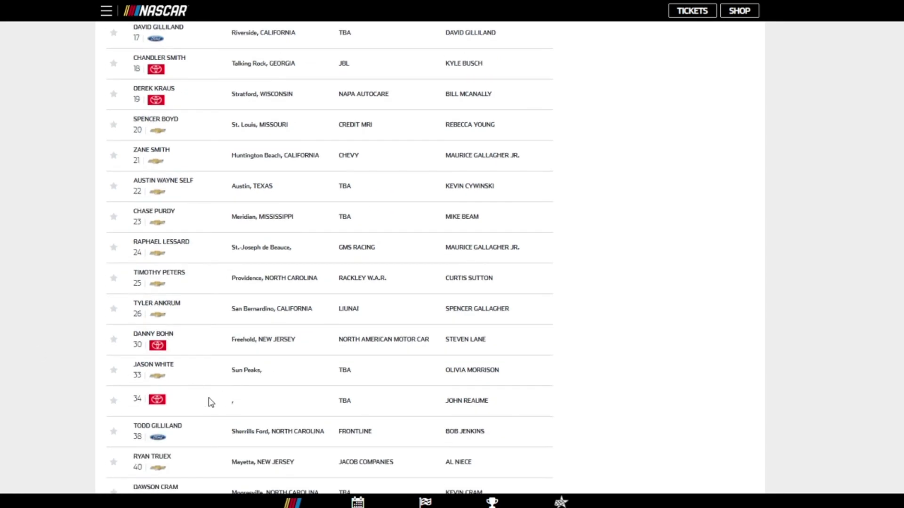
scroll(200, 405, down, 2)
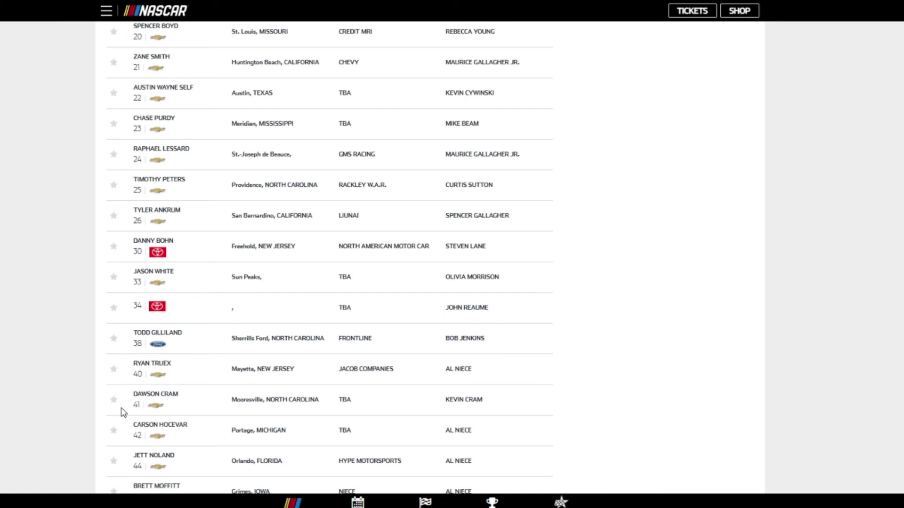
scroll(100, 405, down, 2)
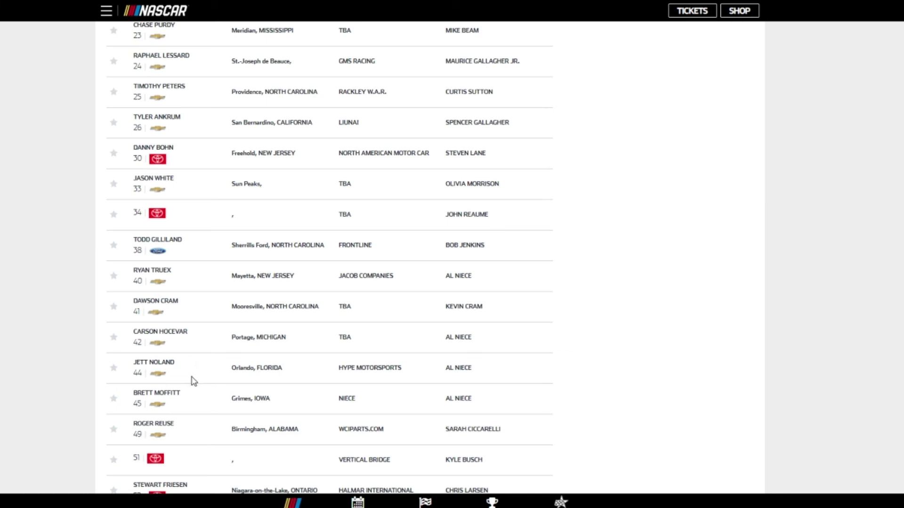
scroll(192, 381, down, 2)
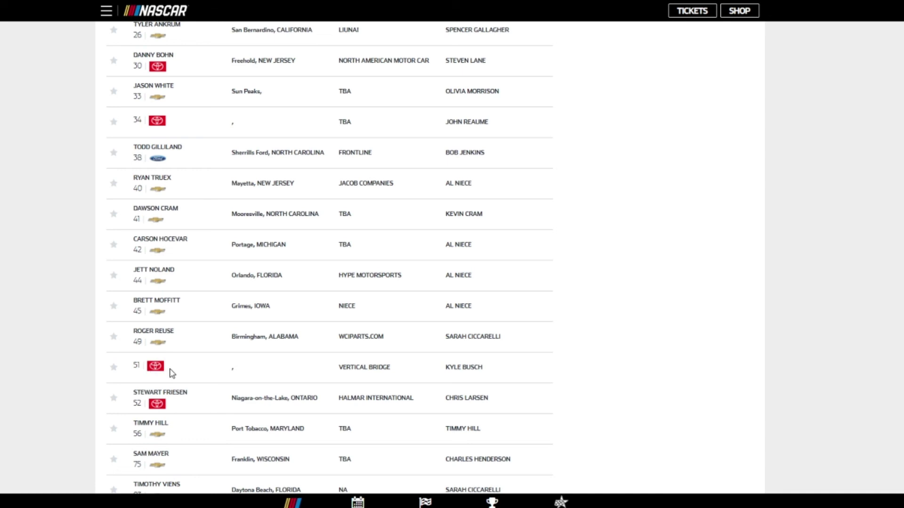
scroll(56, 372, down, 1)
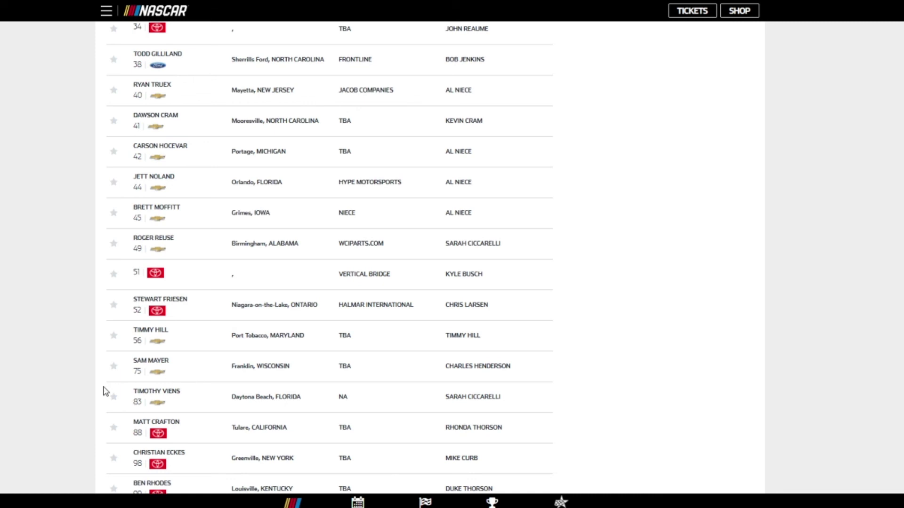
scroll(106, 390, down, 1)
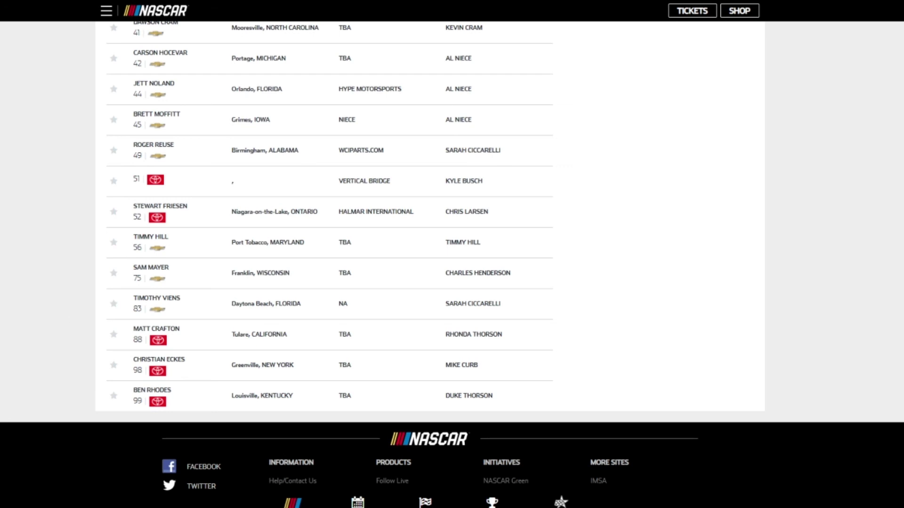
Step: Go back to the home page featuring Michael McDowell's Daytona 500 win
click(155, 7)
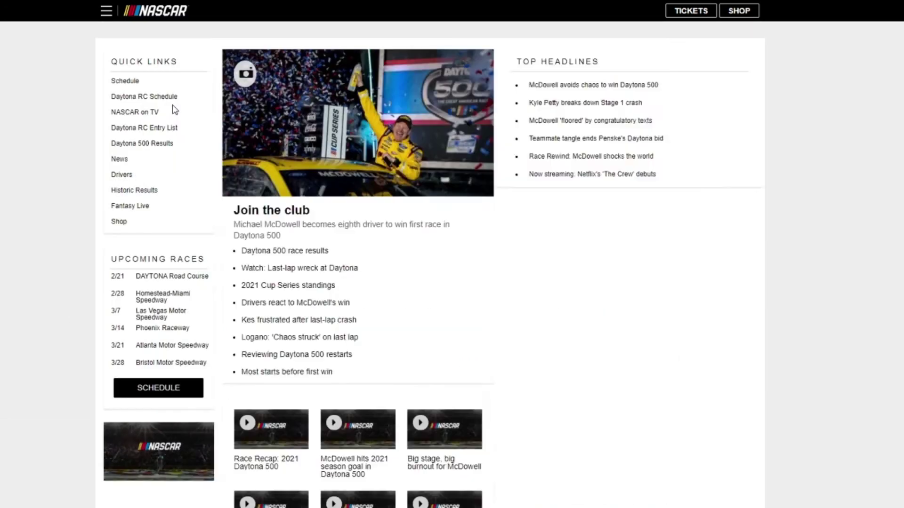